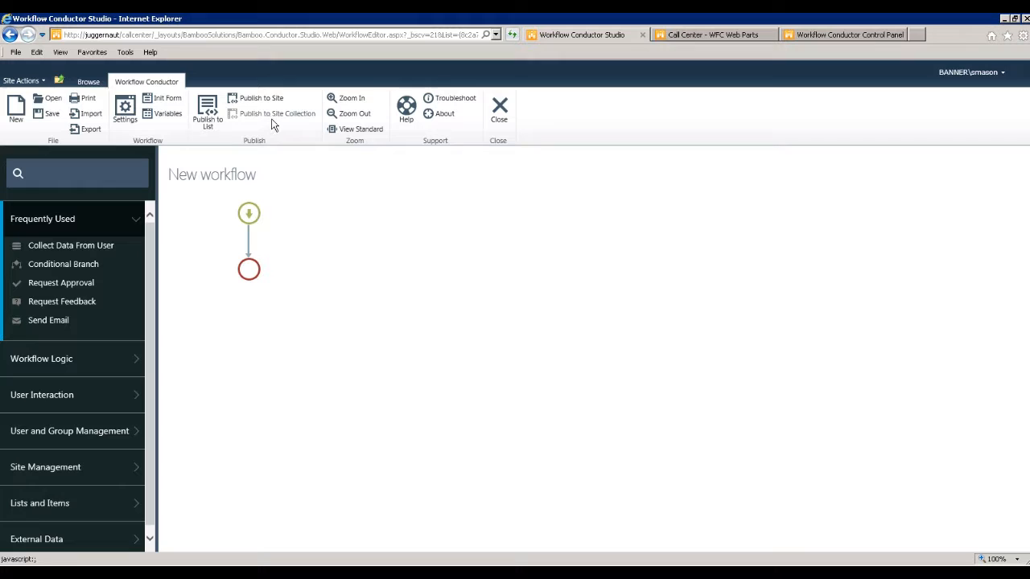
Step: Examine the widgets offered in the Workflow Logic, User Interaction, and User and Group Management categories
{"action": "left_click", "coordinate": [150, 309]}
{"action": "left_click", "coordinate": [58, 354]}
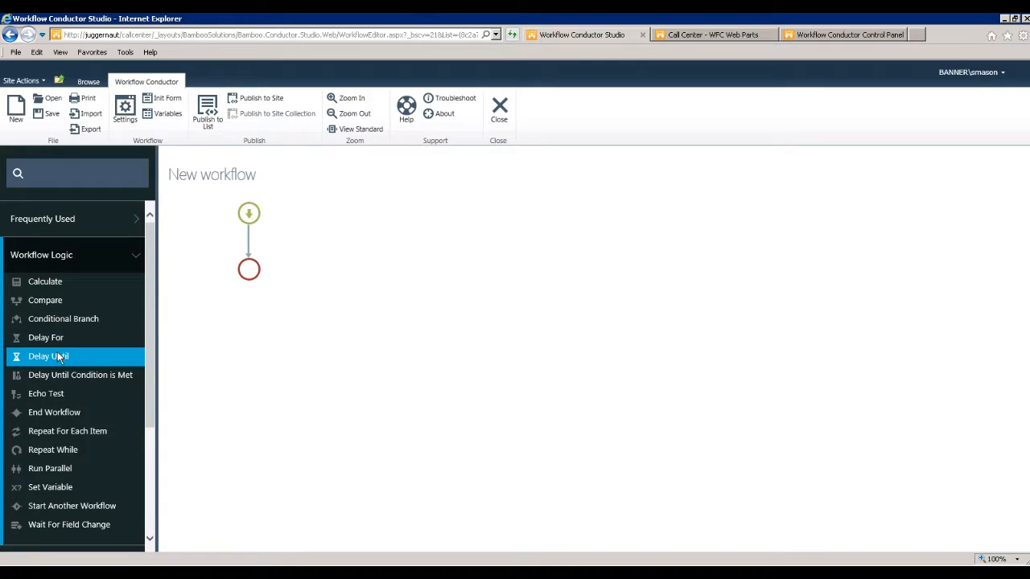
{"action": "left_click_drag", "start_coordinate": [149, 318], "coordinate": [145, 399]}
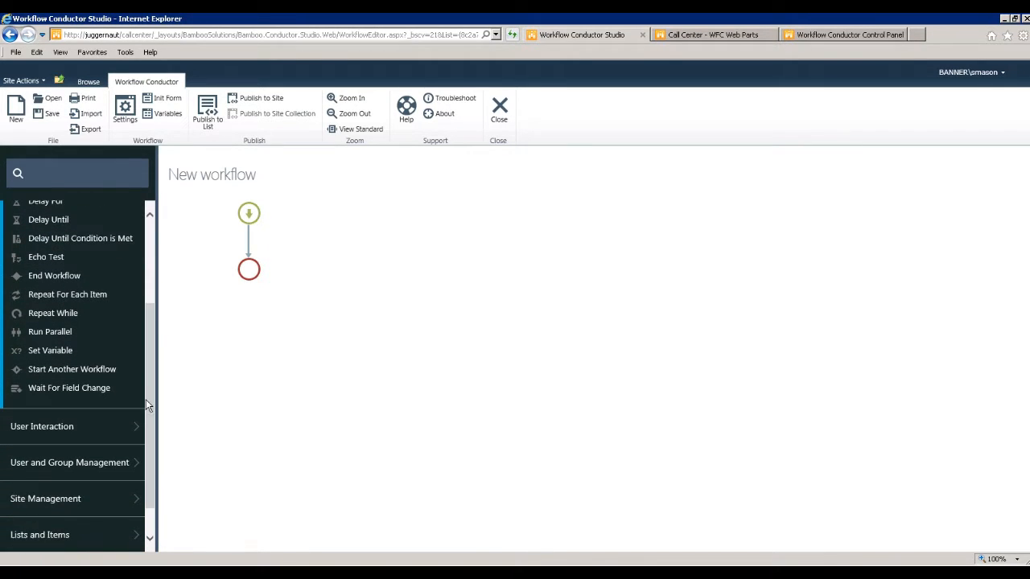
{"action": "left_click", "coordinate": [52, 423]}
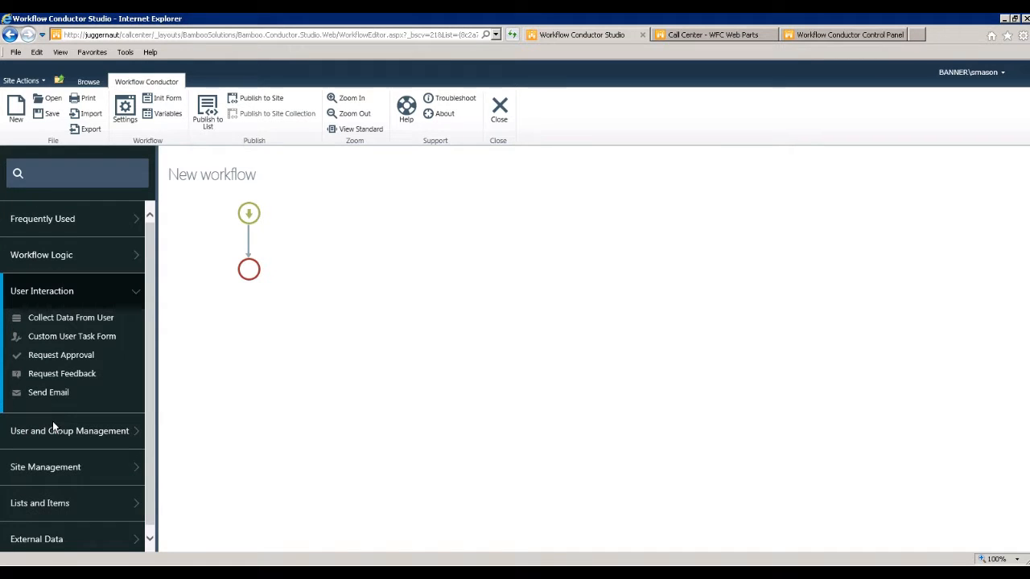
{"action": "left_click_drag", "start_coordinate": [149, 359], "coordinate": [147, 395]}
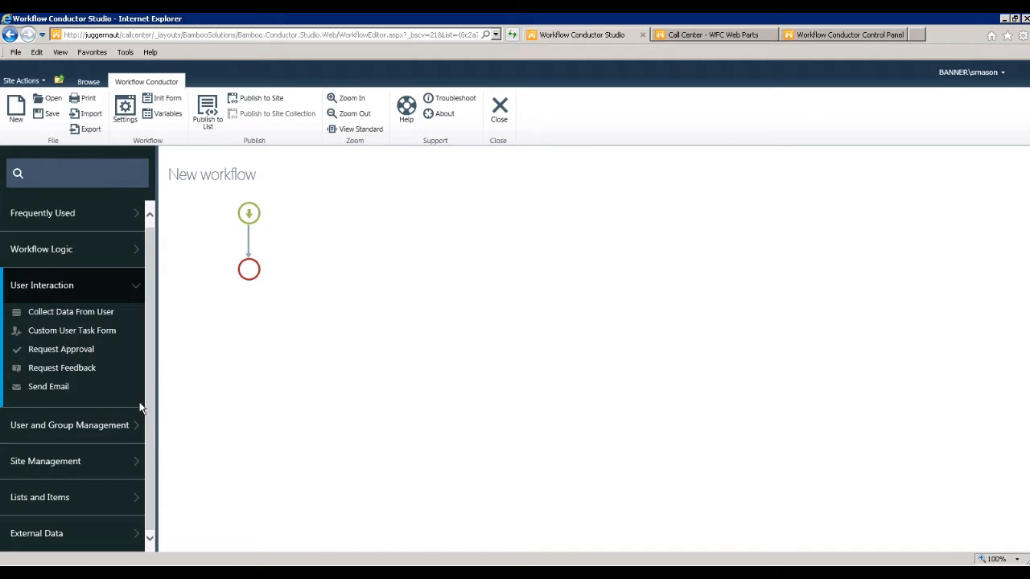
{"action": "left_click", "coordinate": [46, 426]}
{"action": "left_click_drag", "start_coordinate": [149, 344], "coordinate": [135, 399]}
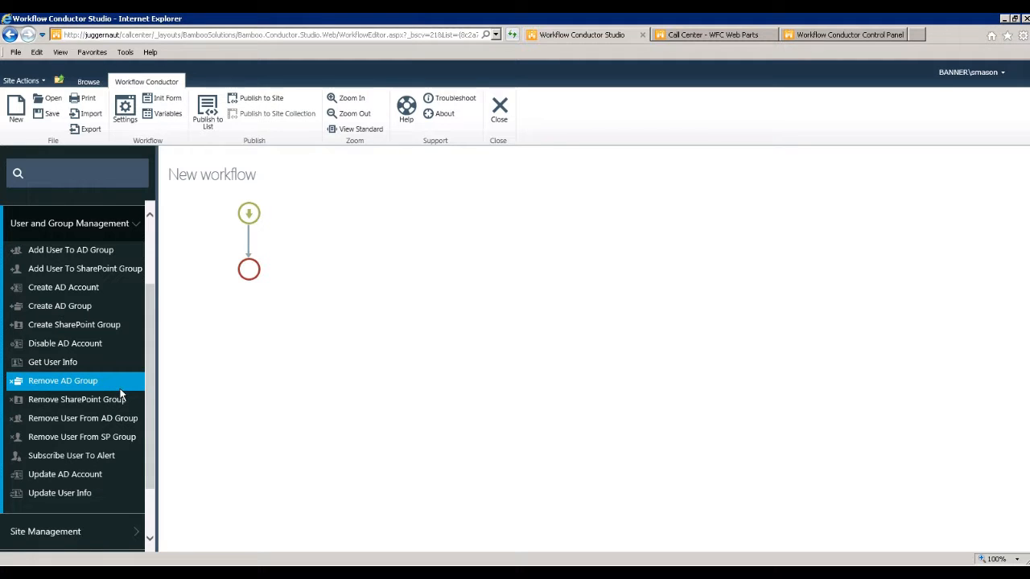
{"action": "left_click_drag", "start_coordinate": [150, 375], "coordinate": [144, 422]}
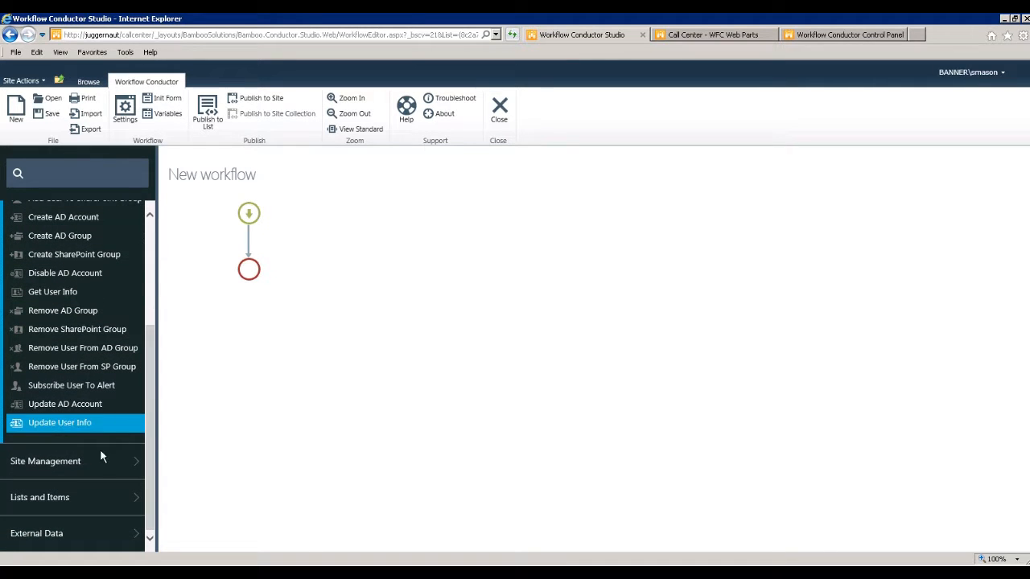
{"action": "left_click_drag", "start_coordinate": [150, 402], "coordinate": [147, 227]}
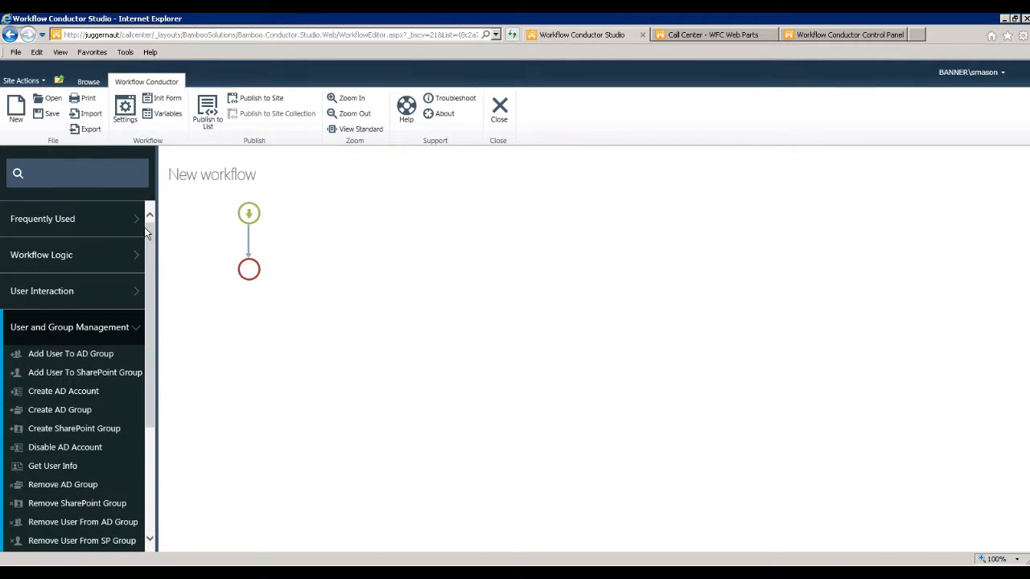
Step: Add a Conditional Branch widget to the new workflow and place a Send Email widget directly before it
{"action": "left_click", "coordinate": [36, 218]}
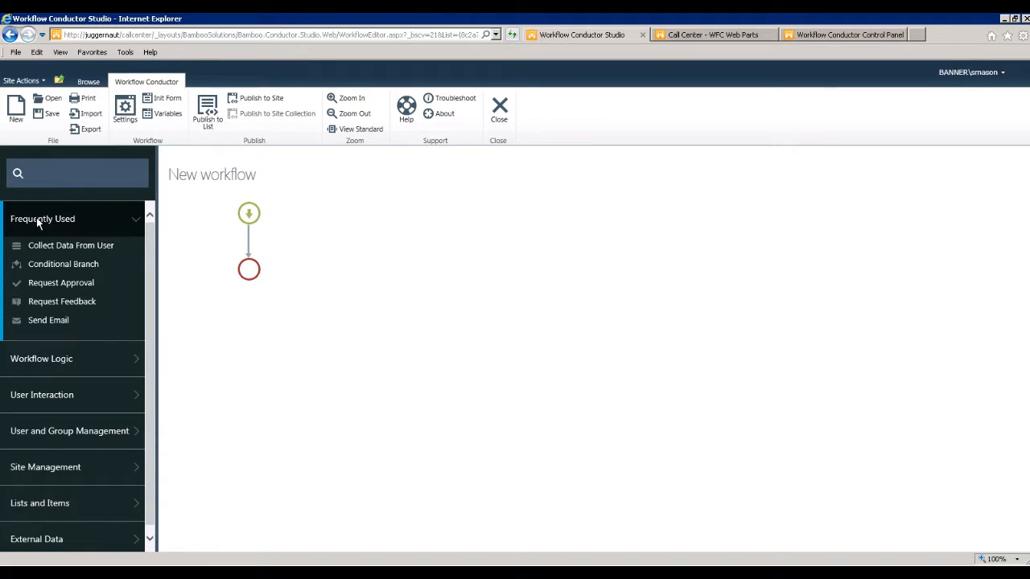
{"action": "left_click_drag", "start_coordinate": [50, 269], "coordinate": [257, 245]}
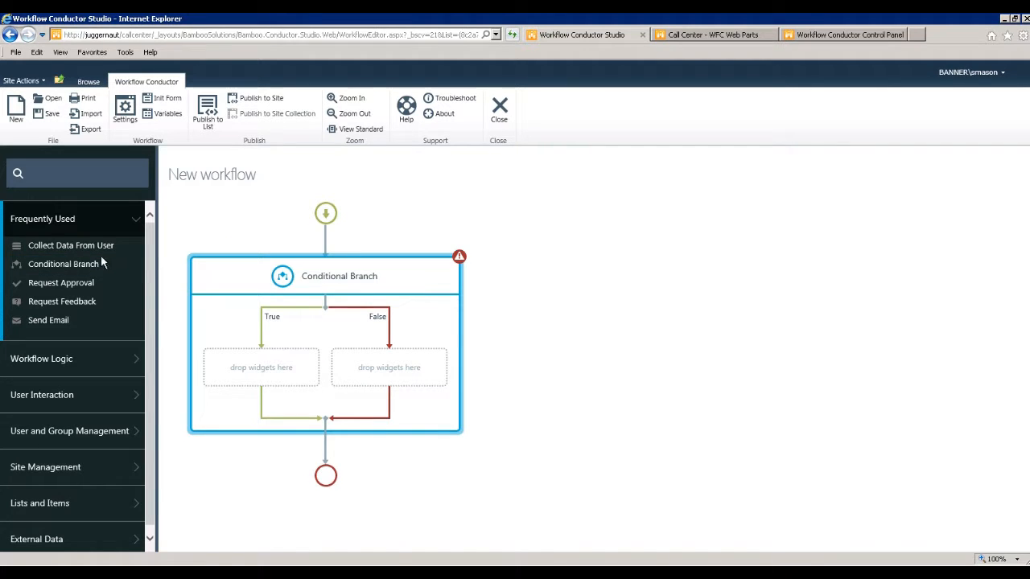
{"action": "left_click_drag", "start_coordinate": [43, 324], "coordinate": [355, 276]}
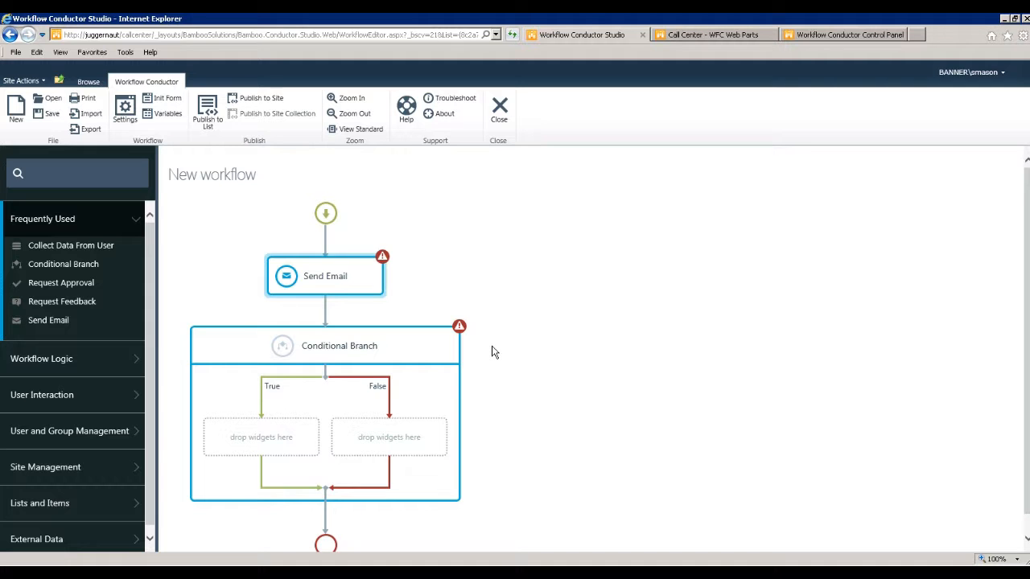
Step: Open the Conditional Branch's condition definition and review the available condition types and comparison operators
{"action": "double_click", "coordinate": [407, 349]}
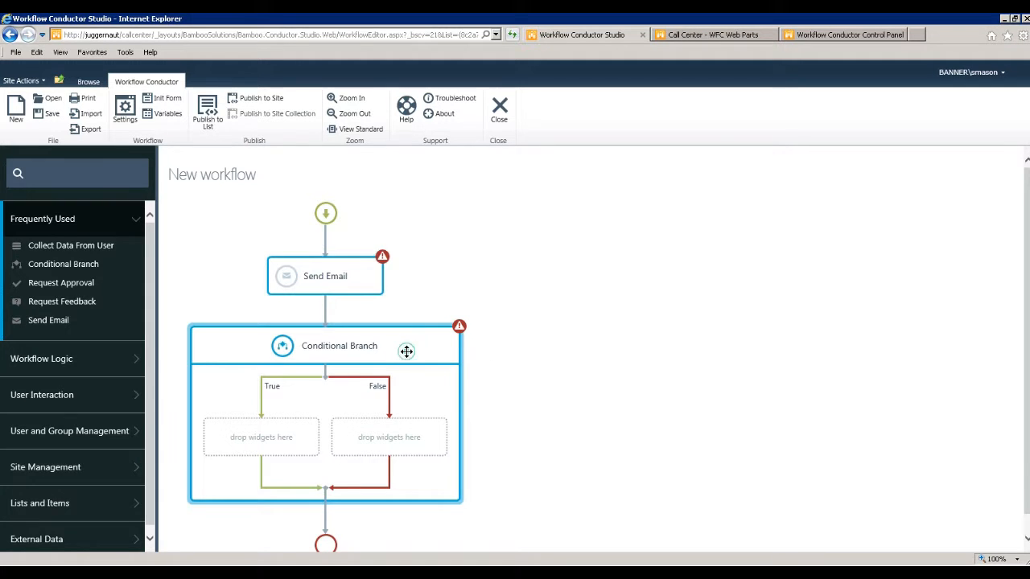
{"action": "left_click_drag", "start_coordinate": [841, 176], "coordinate": [529, 202]}
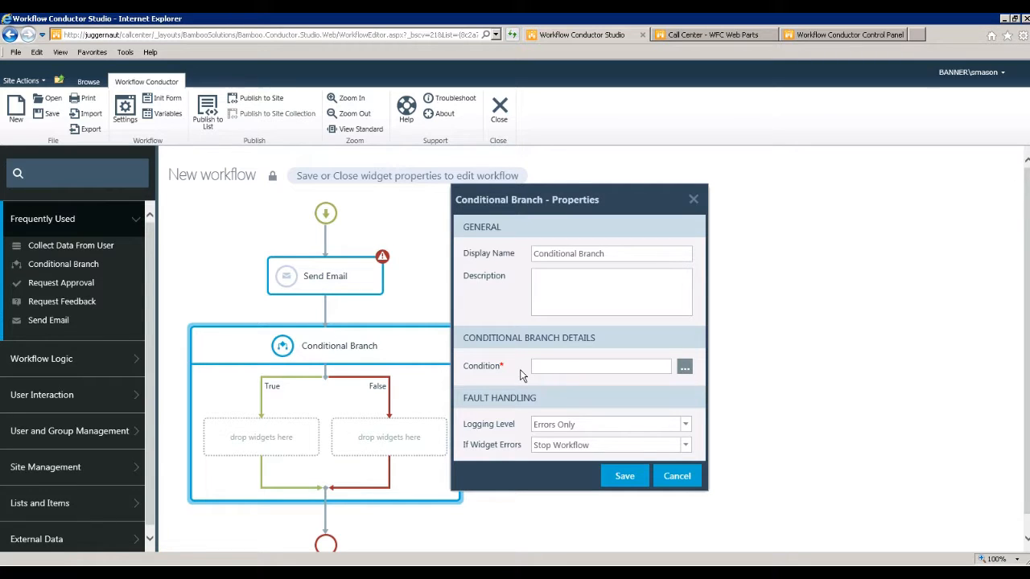
{"action": "left_click", "coordinate": [684, 368]}
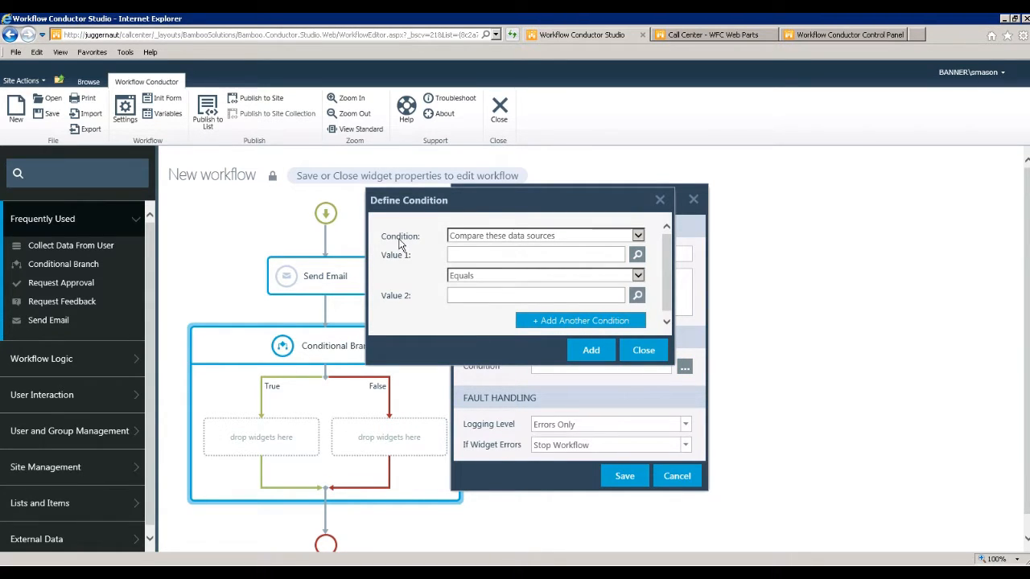
{"action": "left_click", "coordinate": [637, 236]}
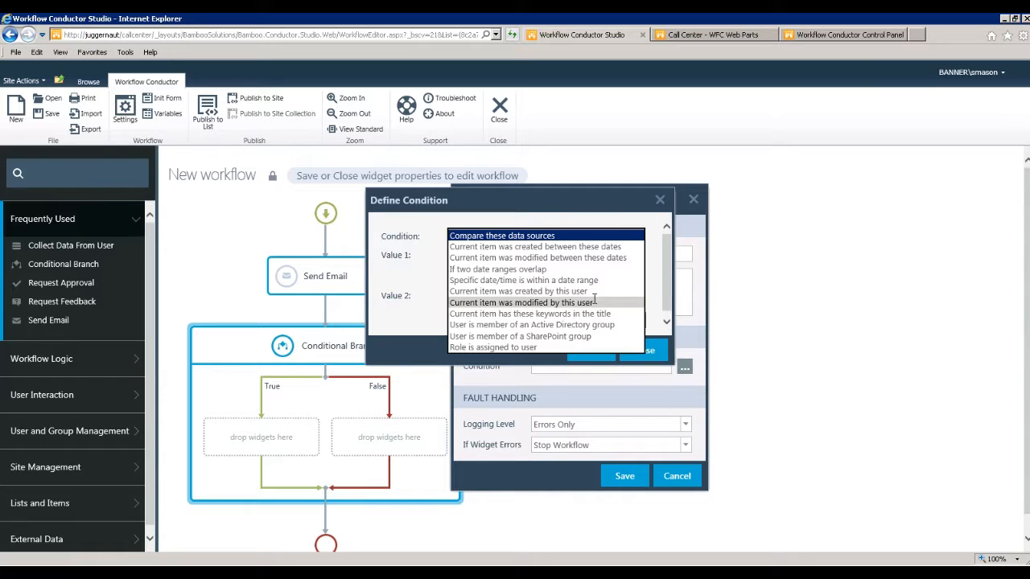
{"action": "left_click", "coordinate": [416, 272]}
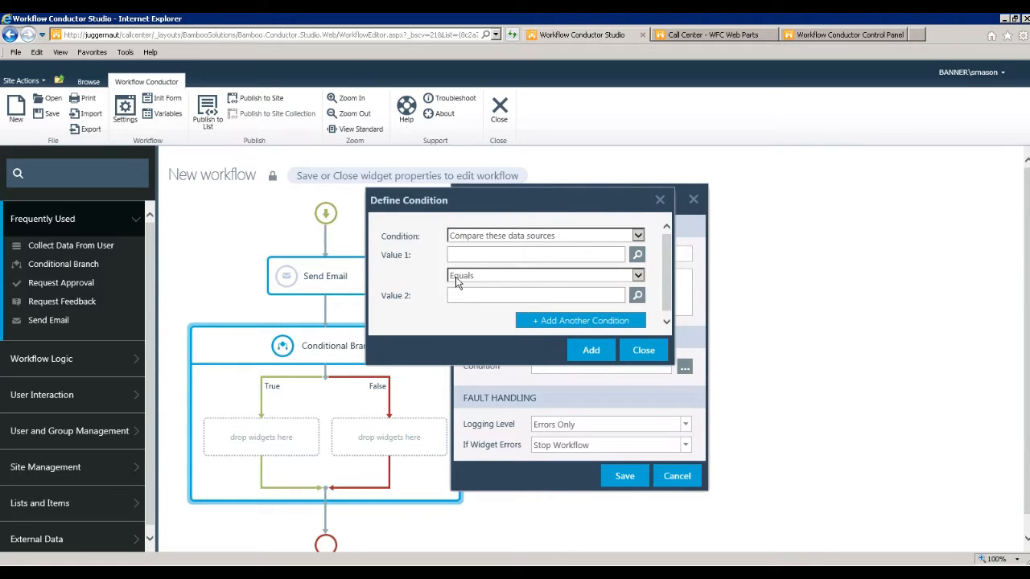
{"action": "left_click", "coordinate": [638, 276]}
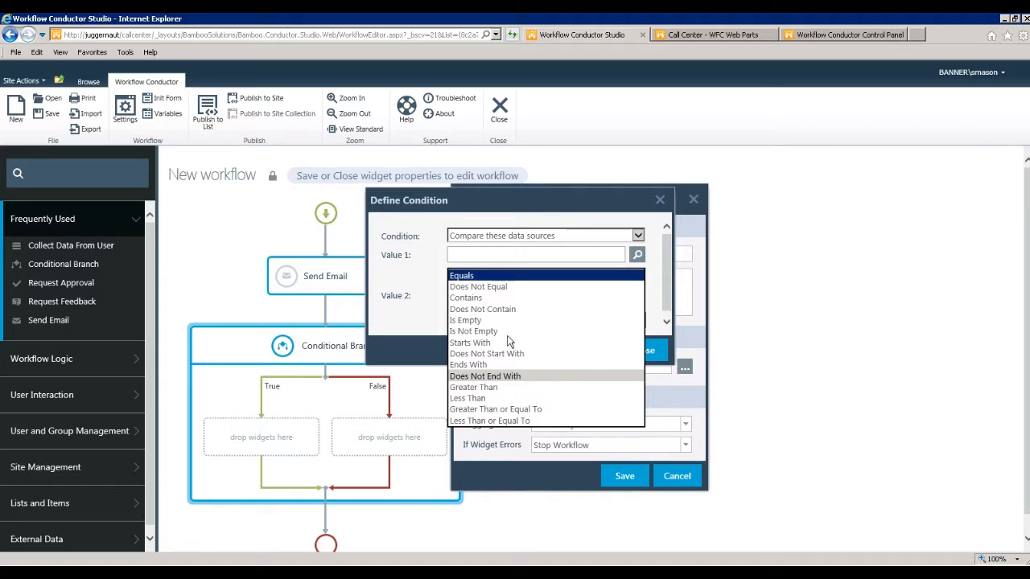
{"action": "left_click", "coordinate": [419, 277]}
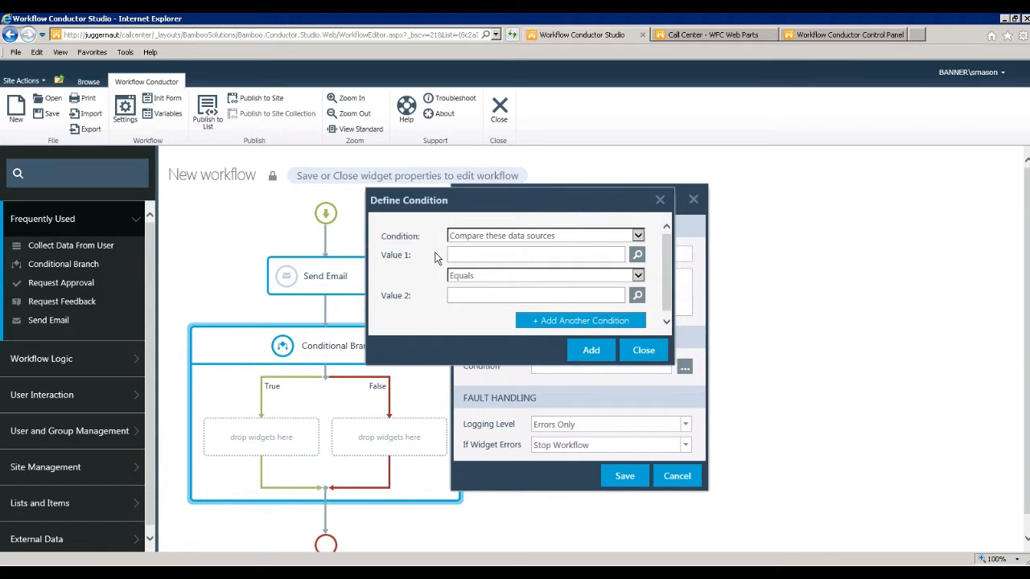
Step: Review the field lookup, easy reference and workflow variable sources for Value 1, then close the condition and widget properties without saving
{"action": "left_click", "coordinate": [638, 256]}
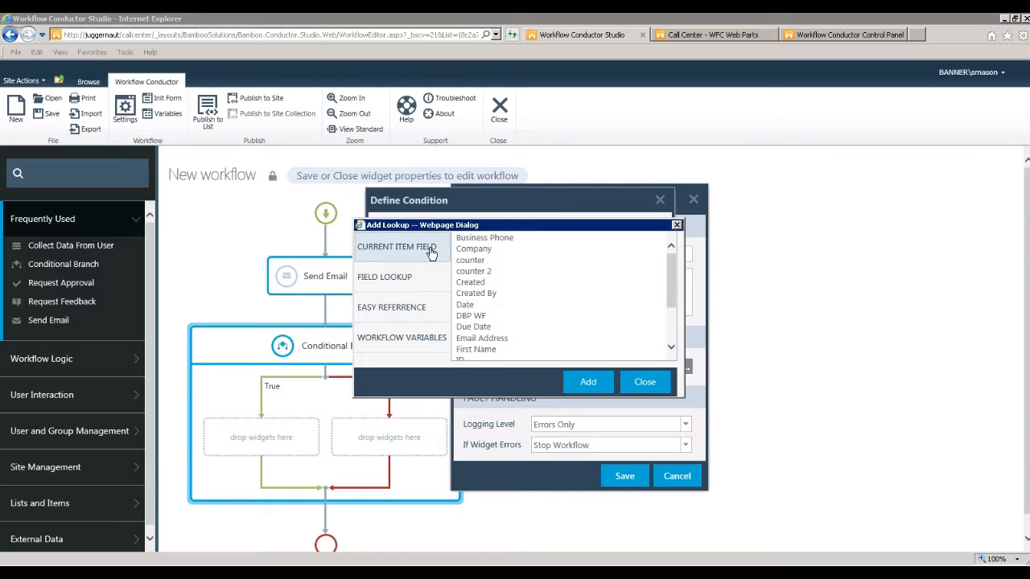
{"action": "left_click", "coordinate": [424, 279]}
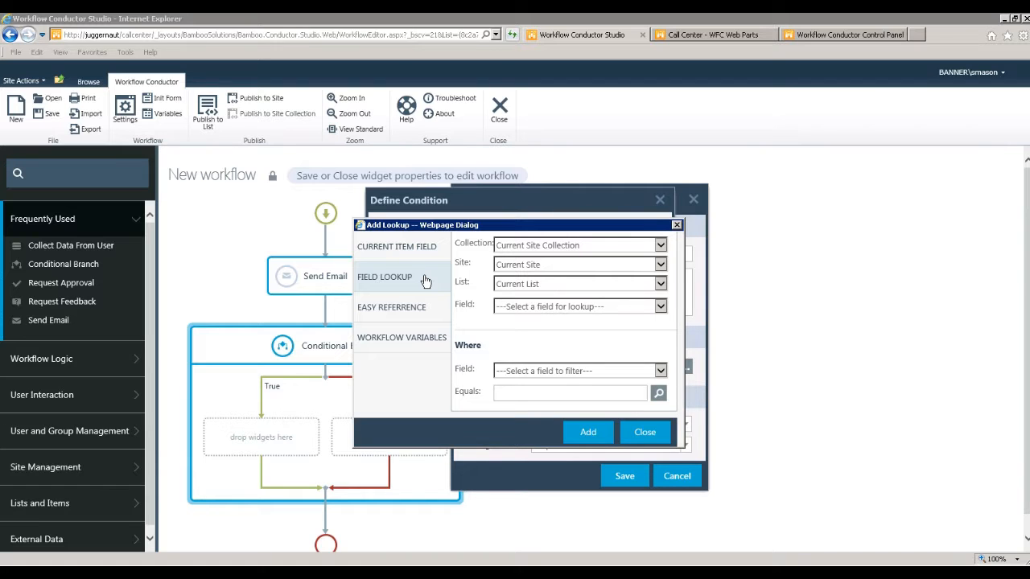
{"action": "left_click", "coordinate": [412, 308]}
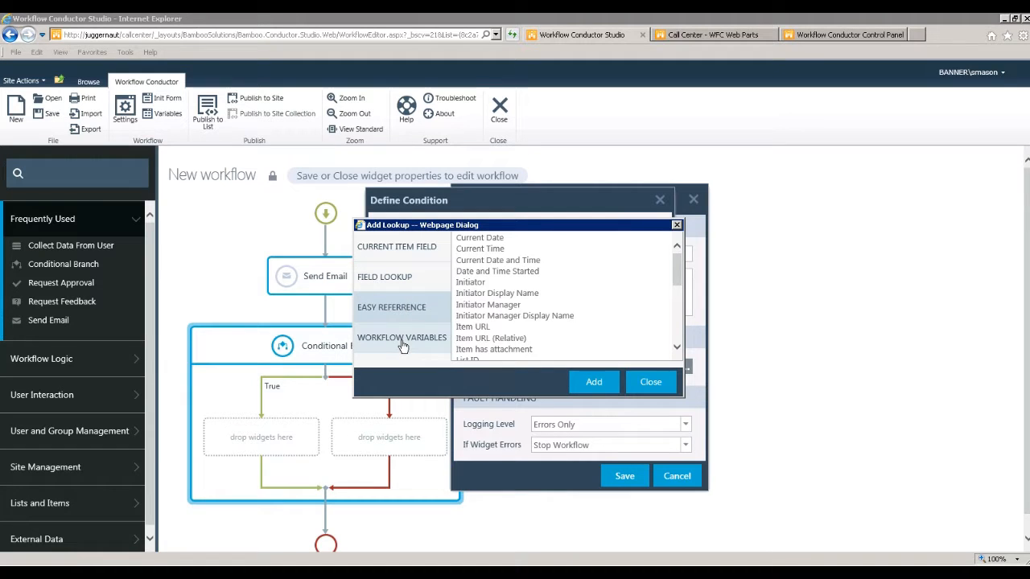
{"action": "left_click", "coordinate": [403, 344]}
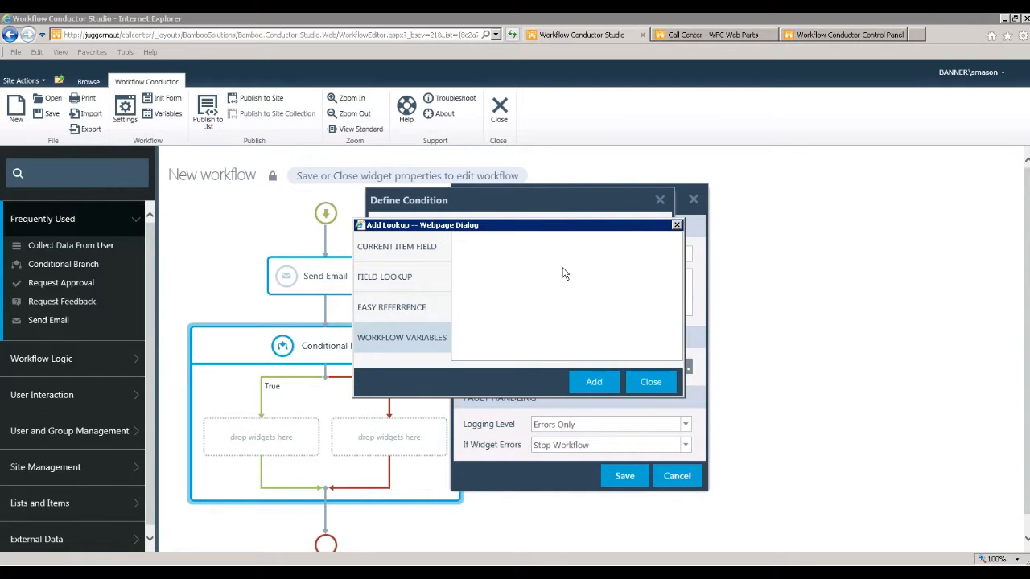
{"action": "left_click", "coordinate": [650, 385]}
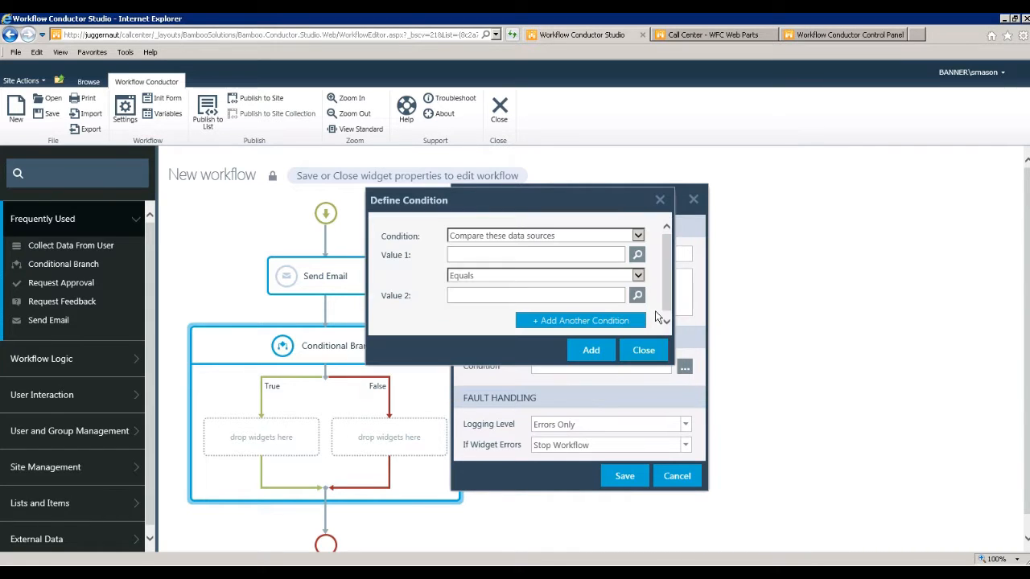
{"action": "left_click", "coordinate": [643, 351]}
{"action": "left_click", "coordinate": [694, 199]}
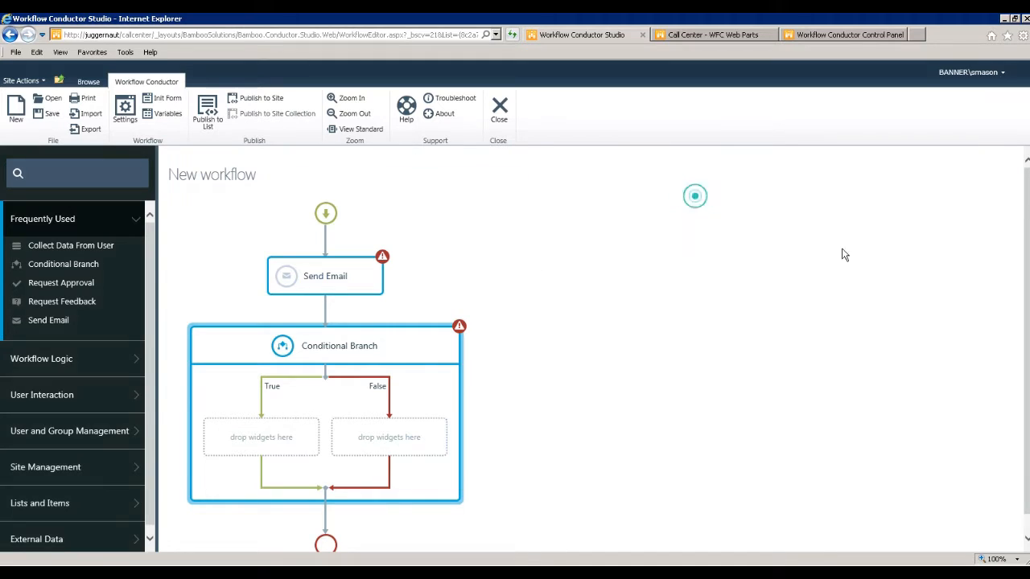
{"action": "left_click", "coordinate": [53, 97]}
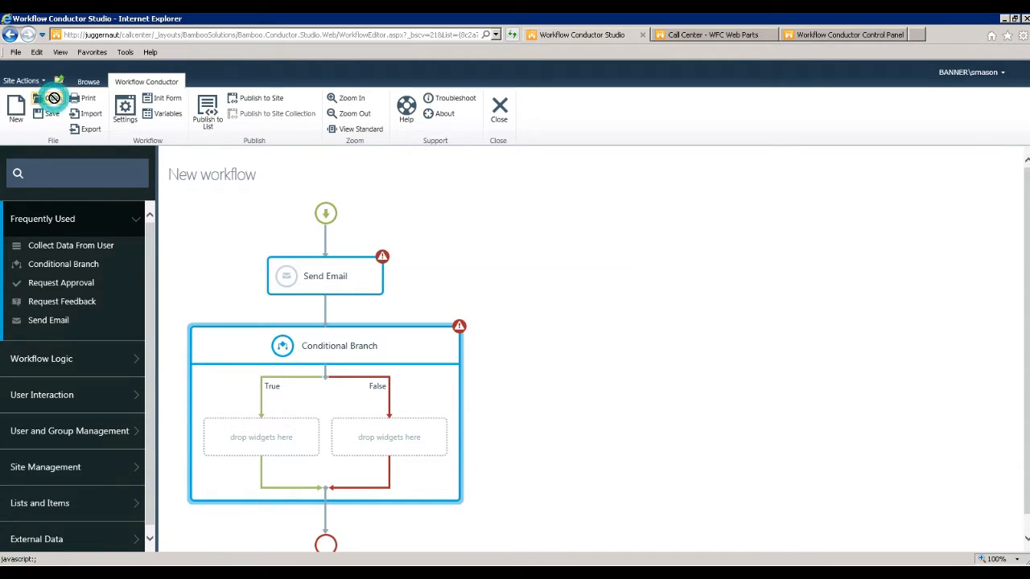
{"action": "left_click", "coordinate": [481, 334]}
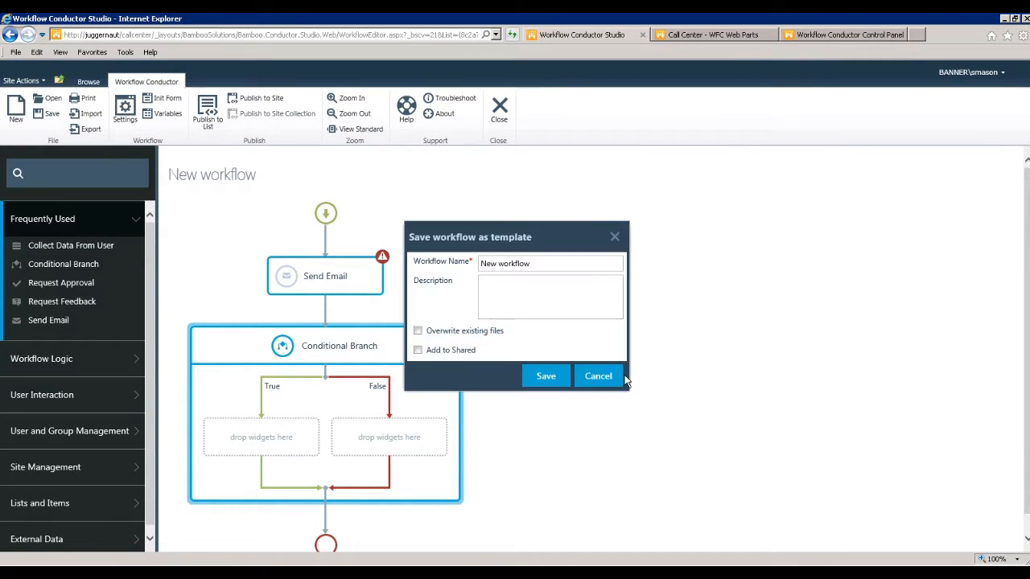
{"action": "left_click", "coordinate": [601, 376]}
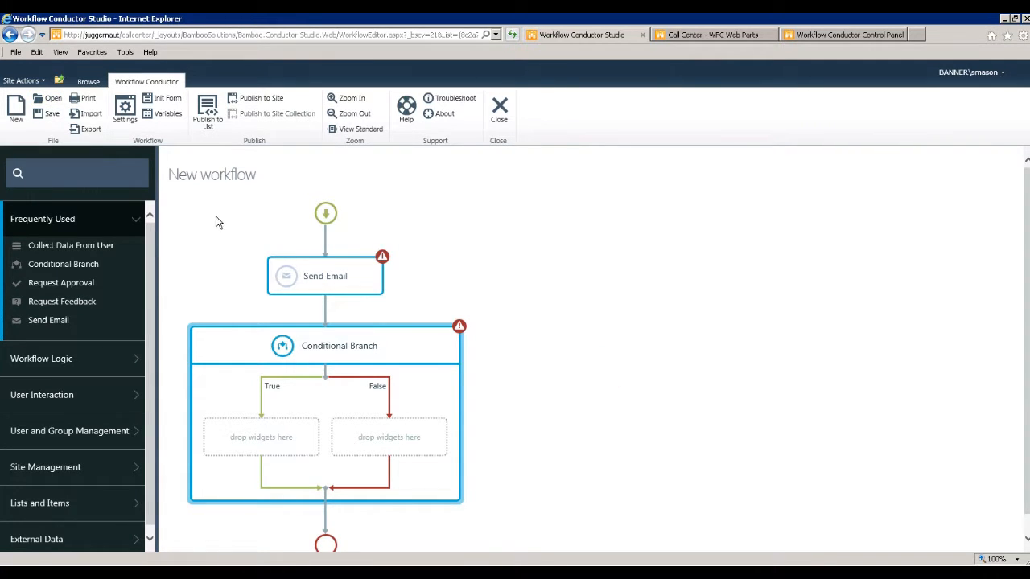
Step: Open the featured template "Resume Reviews - DEMO" without saving the current workflow
{"action": "left_click", "coordinate": [52, 101]}
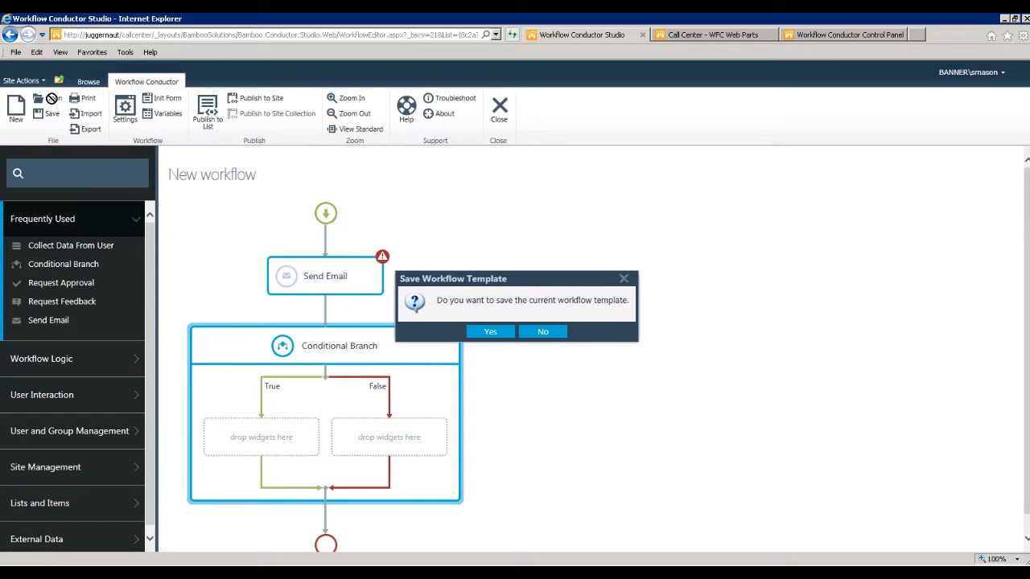
{"action": "left_click", "coordinate": [540, 332]}
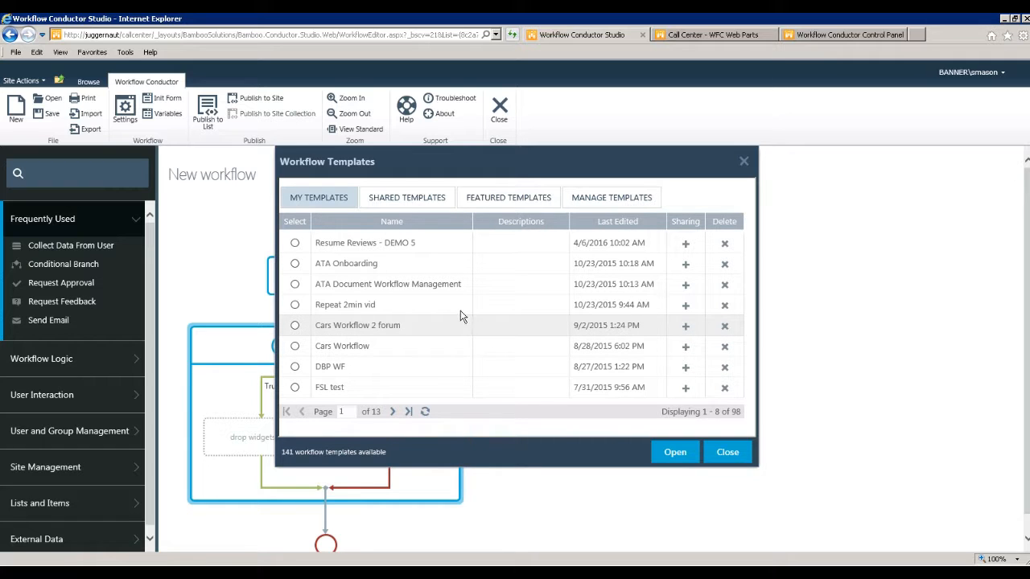
{"action": "left_click", "coordinate": [516, 200]}
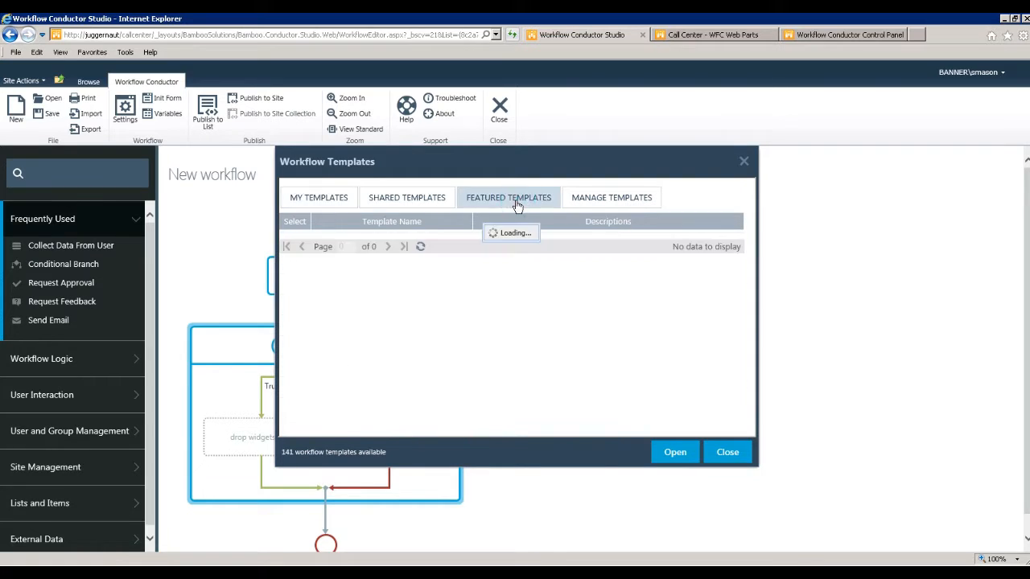
{"action": "left_click", "coordinate": [294, 346]}
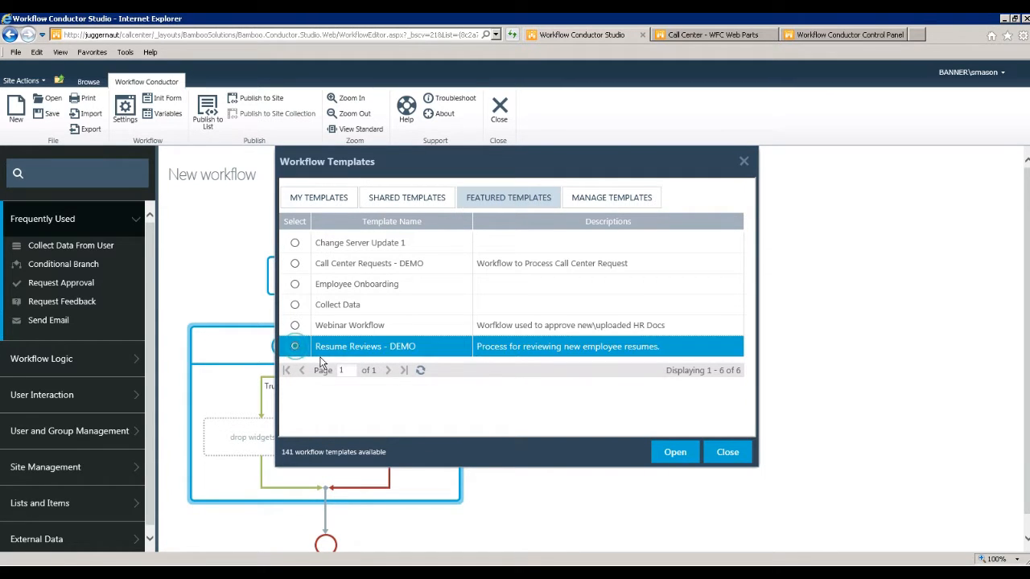
{"action": "left_click", "coordinate": [672, 458]}
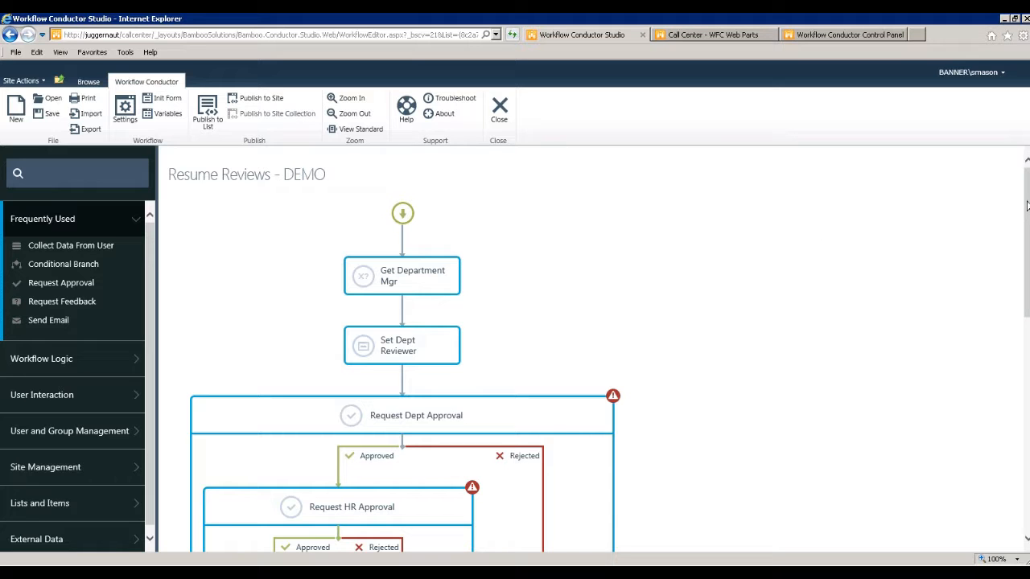
Step: Examine the Get Department Mgr widget's properties and the approval branches of the resume review workflow
{"action": "key", "text": "ctrl+minus"}
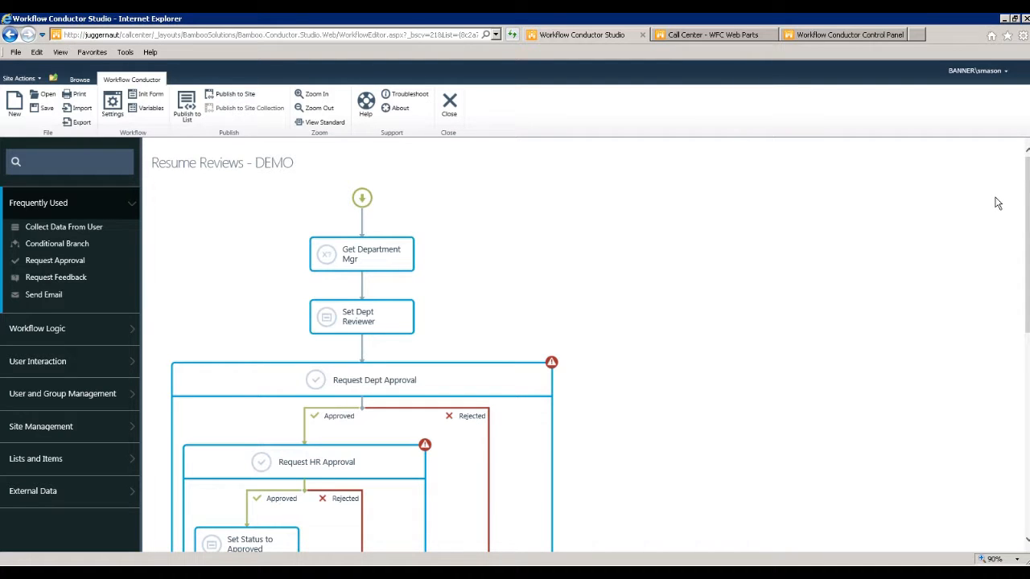
{"action": "left_click_drag", "start_coordinate": [1028, 198], "coordinate": [1028, 211]}
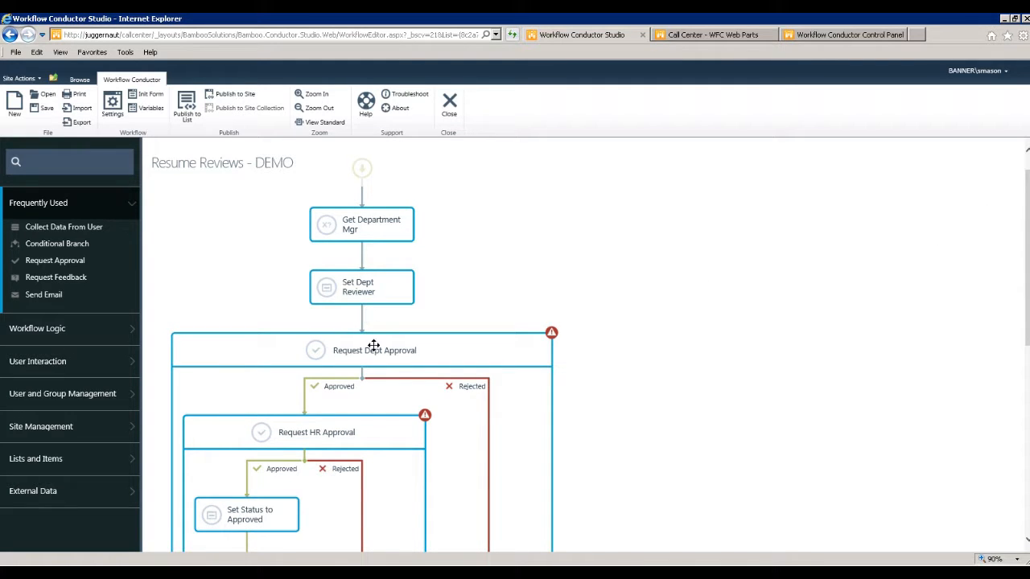
{"action": "left_click", "coordinate": [397, 231]}
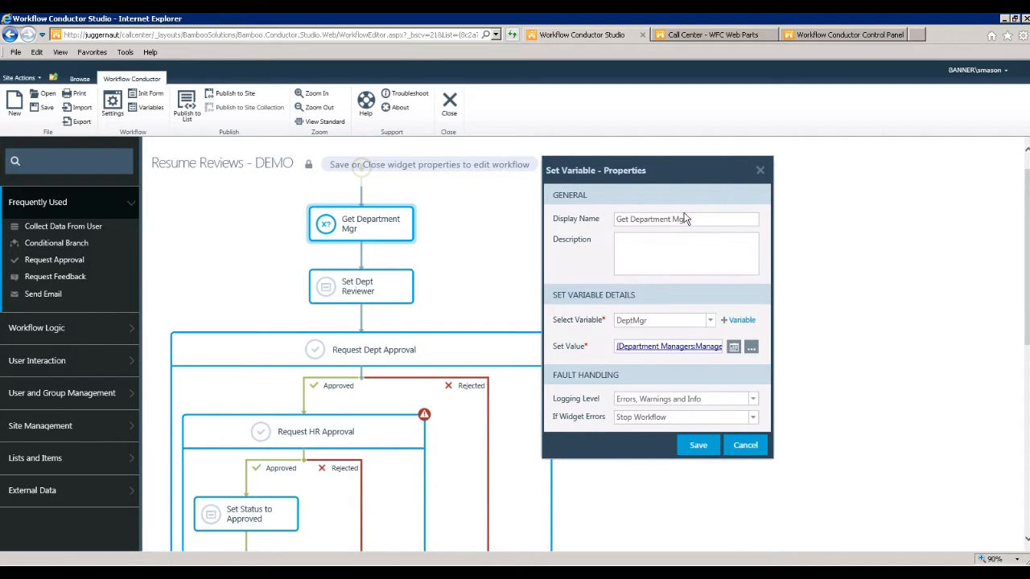
{"action": "left_click", "coordinate": [759, 170]}
{"action": "scroll", "coordinate": [633, 262], "scroll_direction": "down", "scroll_amount": 3}
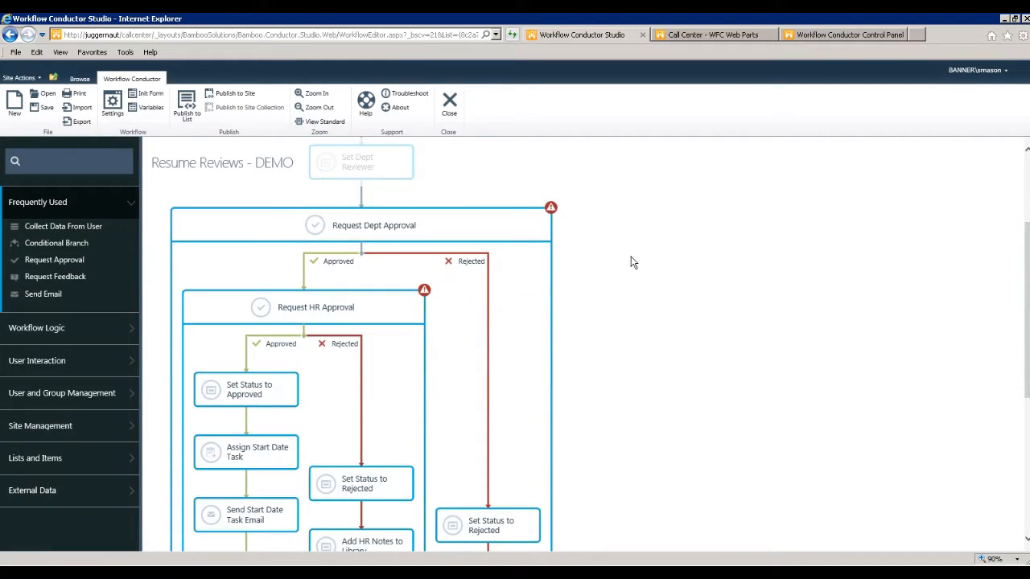
Step: Open the Request Dept Approval widget's properties and review its approval type options and approvers setting
{"action": "left_click_drag", "start_coordinate": [398, 226], "coordinate": [630, 244]}
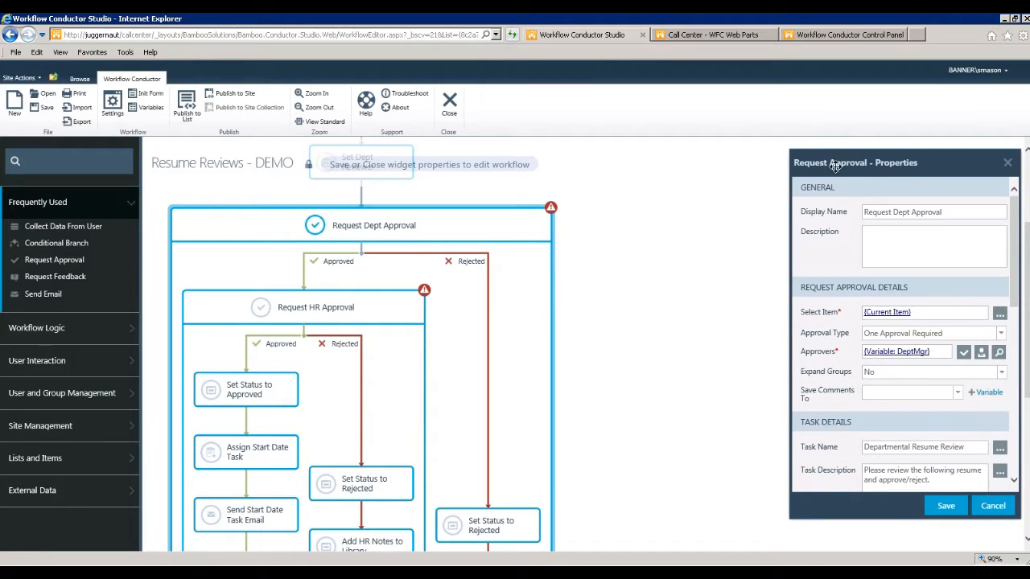
{"action": "left_click_drag", "start_coordinate": [835, 165], "coordinate": [560, 133]}
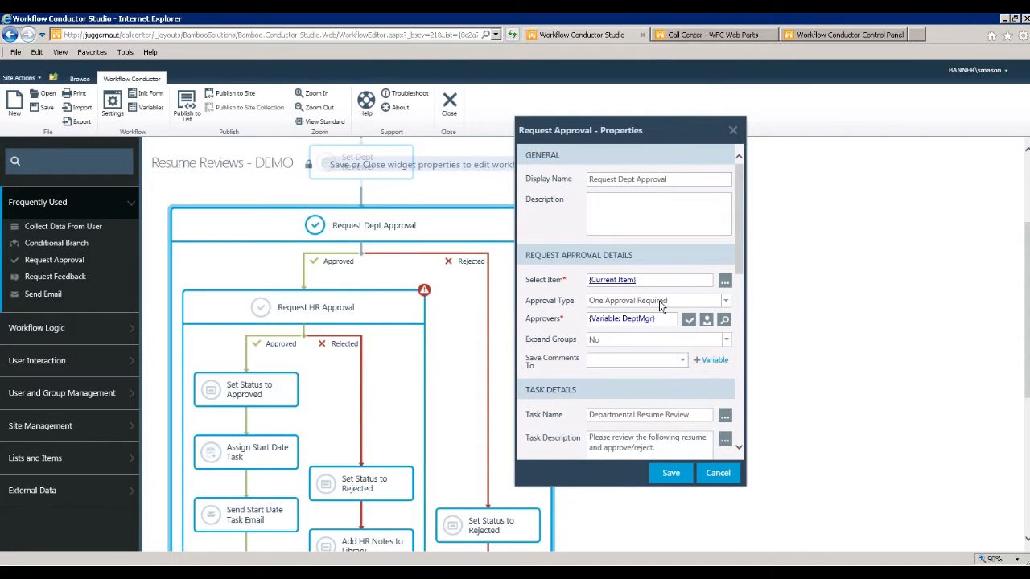
{"action": "left_click", "coordinate": [724, 302]}
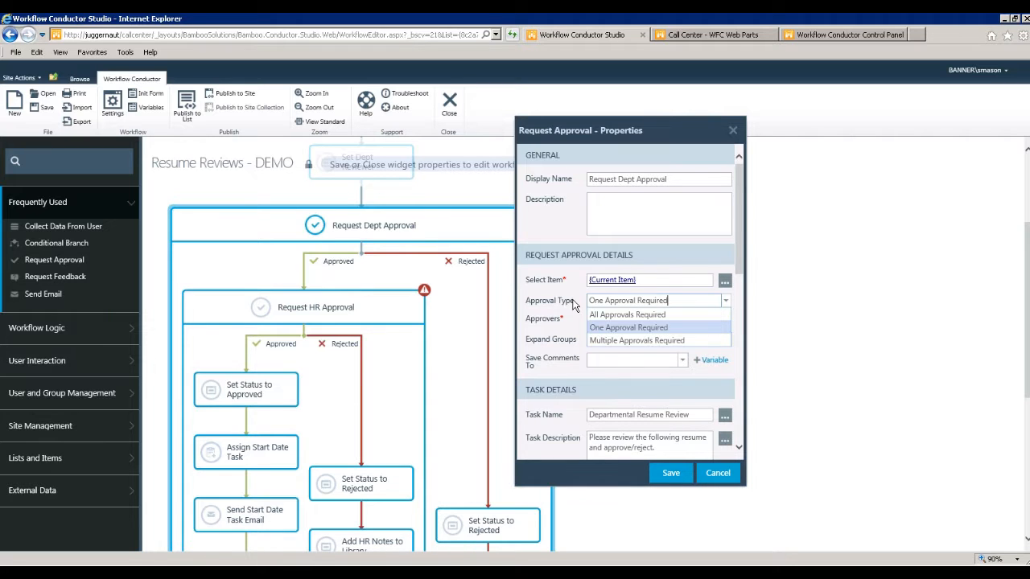
{"action": "left_click", "coordinate": [575, 351]}
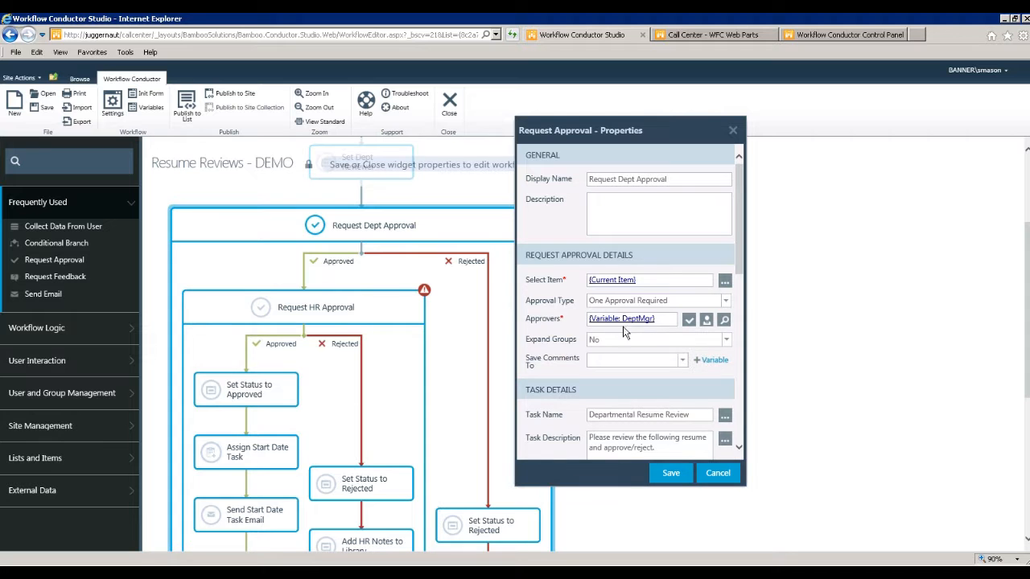
{"action": "left_click", "coordinate": [689, 320]}
Step: Review the task details, due date and notification settings of the Request Dept Approval widget
{"action": "left_click_drag", "start_coordinate": [740, 256], "coordinate": [744, 319]}
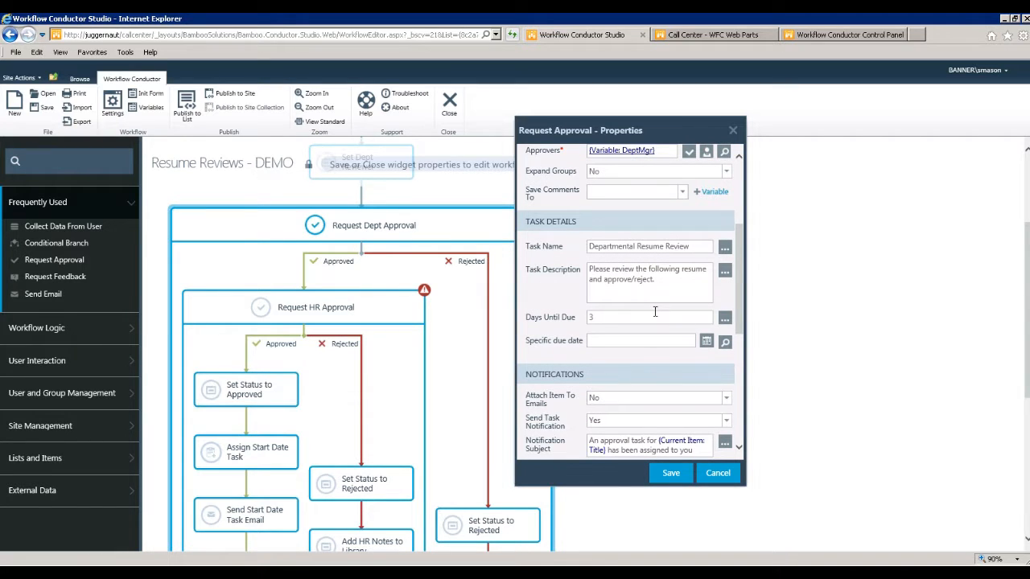
{"action": "left_click", "coordinate": [530, 318]}
{"action": "left_click_drag", "start_coordinate": [745, 320], "coordinate": [738, 374]}
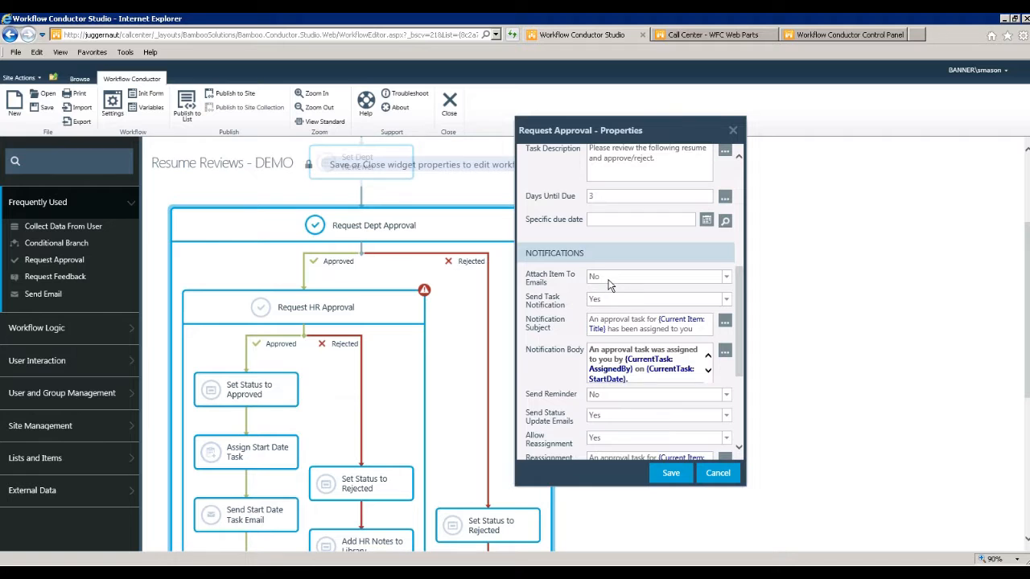
{"action": "scroll", "coordinate": [740, 337], "scroll_direction": "down", "scroll_amount": 1}
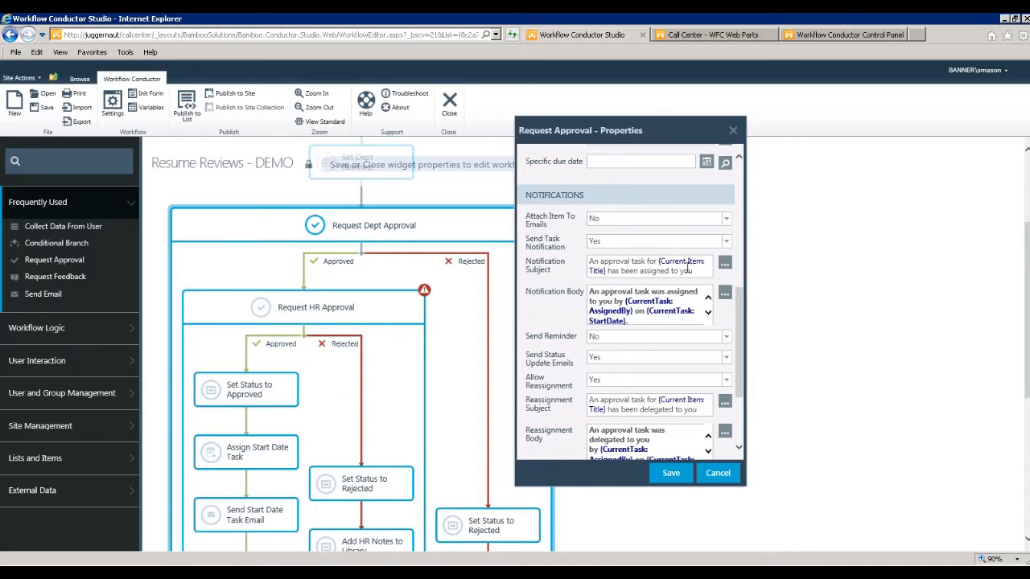
Step: Open the notification body in the rich text editor, and switch to Outlook to view the sample approval task e-mail
{"action": "left_click", "coordinate": [724, 296]}
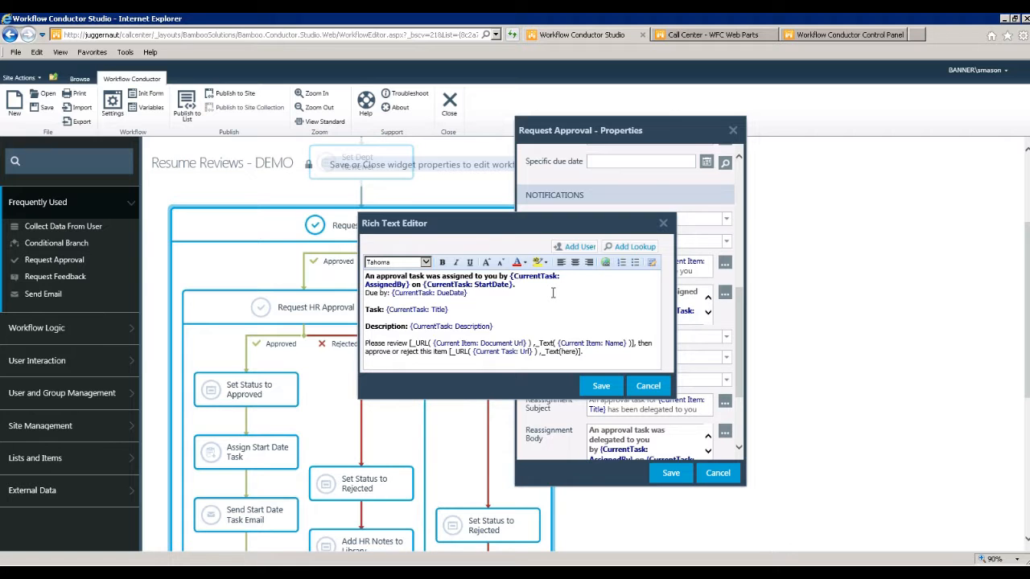
{"action": "left_click", "coordinate": [213, 574]}
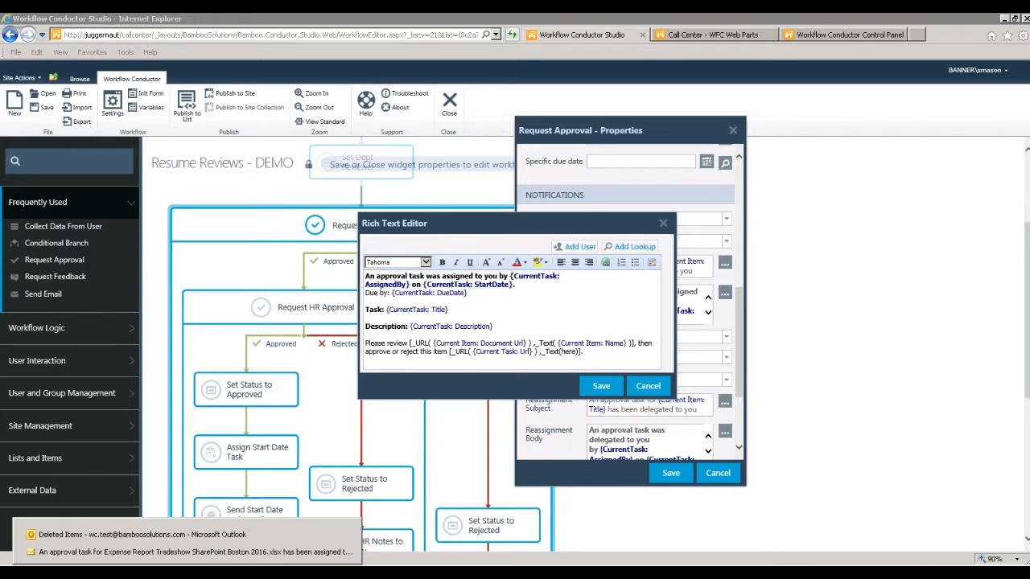
{"action": "left_click", "coordinate": [202, 553]}
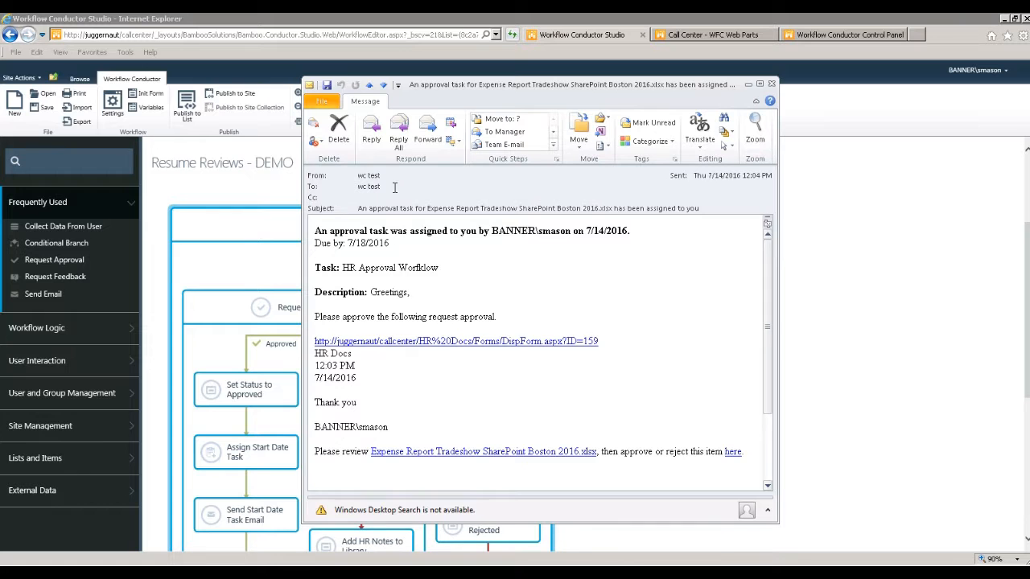
Step: Draft the reply "Approved" to the approval task e-mail and discard it without saving
{"action": "left_click", "coordinate": [372, 141]}
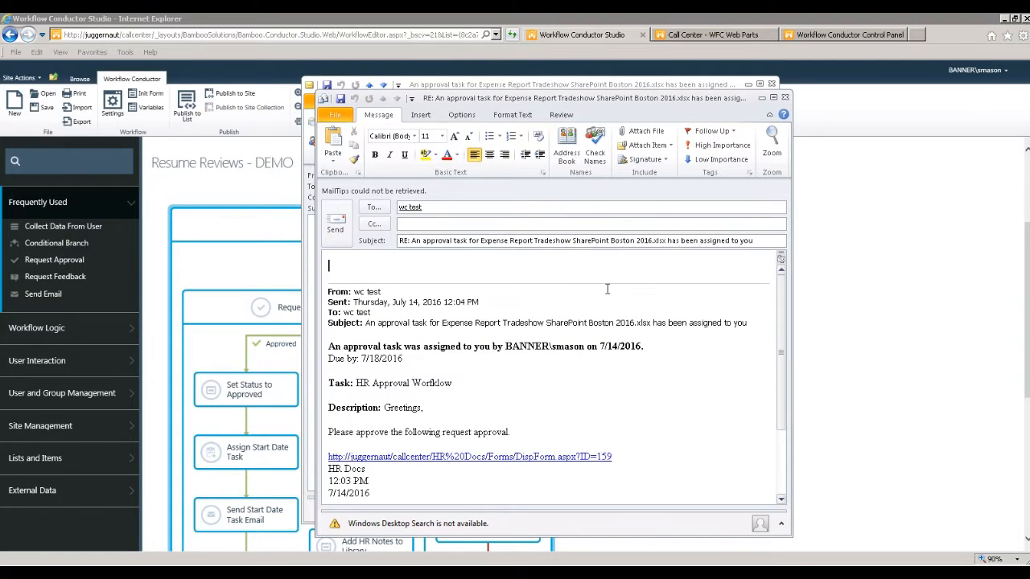
{"action": "type", "text": "Approved"}
{"action": "left_click", "coordinate": [786, 96]}
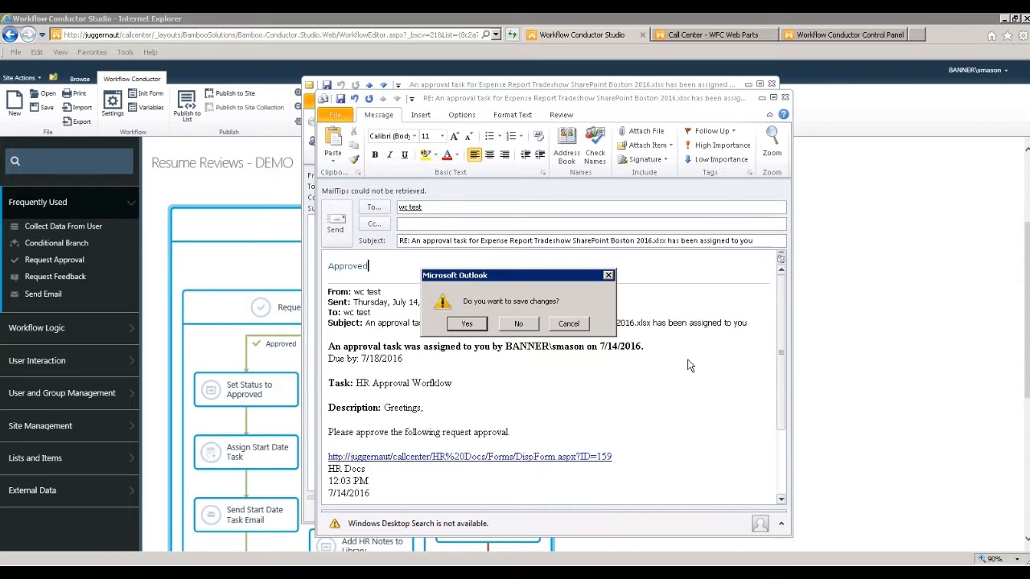
{"action": "left_click", "coordinate": [522, 326]}
Step: Review the e-mail's link for approving or rejecting the item, and close the message and the notification body editor
{"action": "left_click_drag", "start_coordinate": [701, 450], "coordinate": [741, 451]}
{"action": "left_click", "coordinate": [752, 424]}
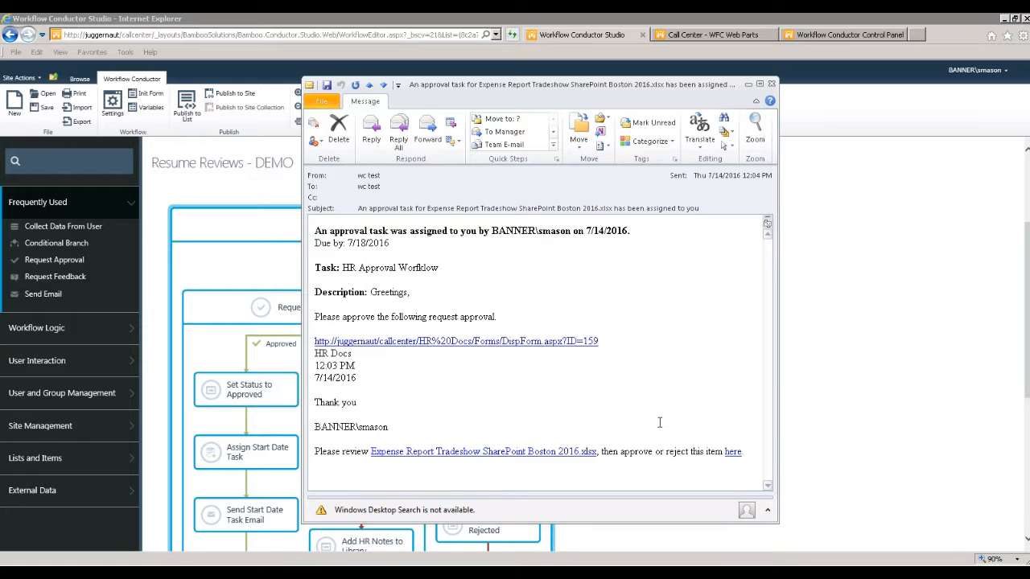
{"action": "left_click", "coordinate": [771, 83]}
{"action": "left_click", "coordinate": [663, 223]}
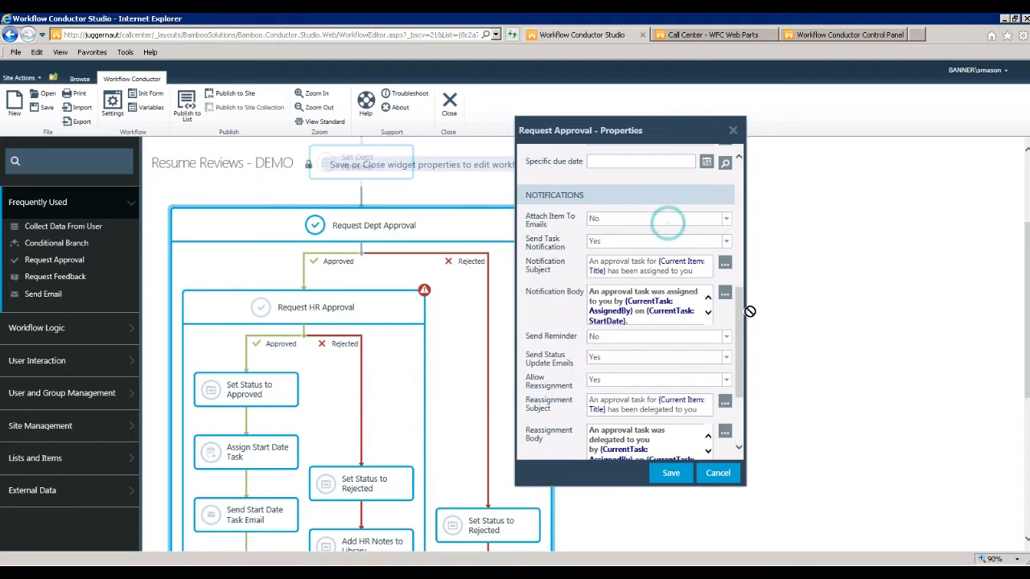
Step: Set Send Reminder to Yes and review the reminder's Days Before Due Date, subject and body fields
{"action": "left_click_drag", "start_coordinate": [737, 311], "coordinate": [734, 359]}
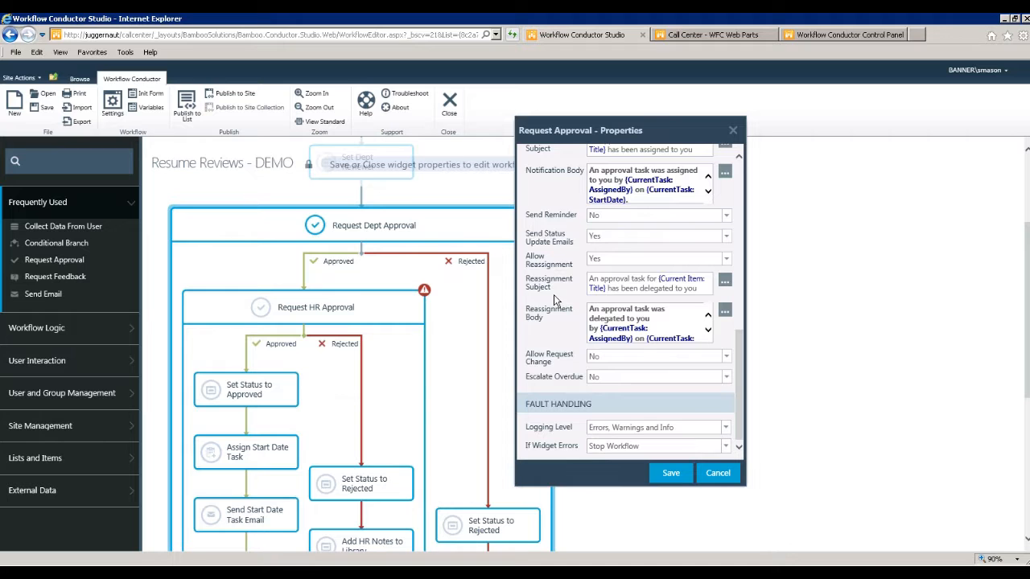
{"action": "left_click", "coordinate": [727, 218]}
{"action": "left_click", "coordinate": [652, 233]}
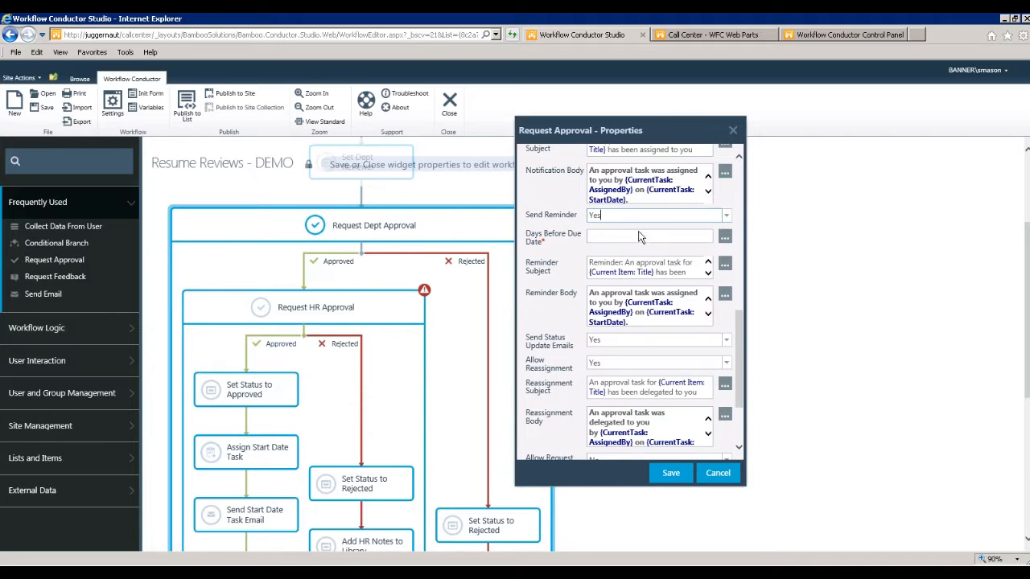
{"action": "left_click", "coordinate": [612, 237]}
Step: Set Escalate Overdue to Yes, review the escalation fields, and close the widget properties without saving
{"action": "left_click_drag", "start_coordinate": [739, 323], "coordinate": [734, 380]}
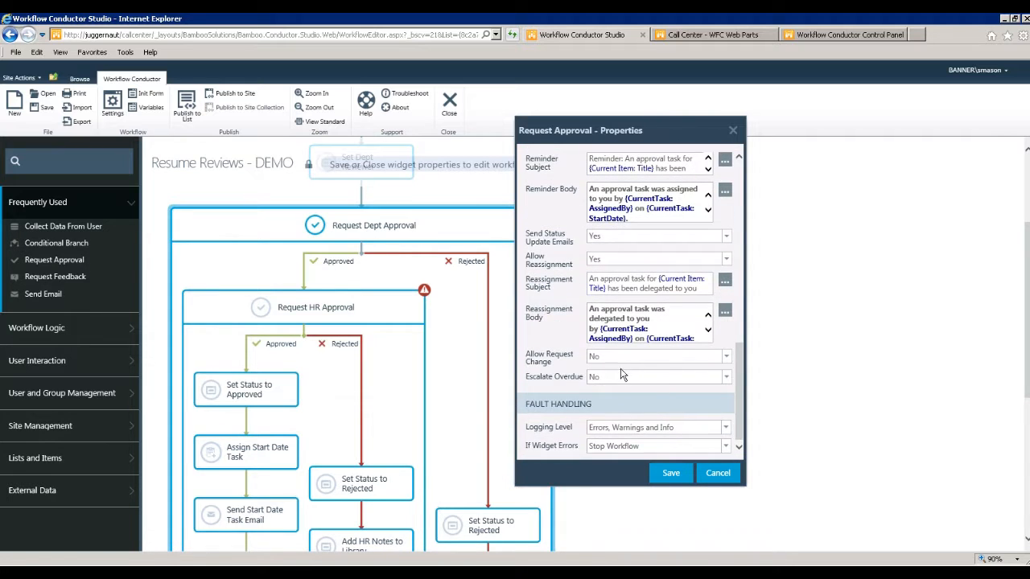
{"action": "left_click", "coordinate": [715, 378]}
{"action": "left_click", "coordinate": [711, 391]}
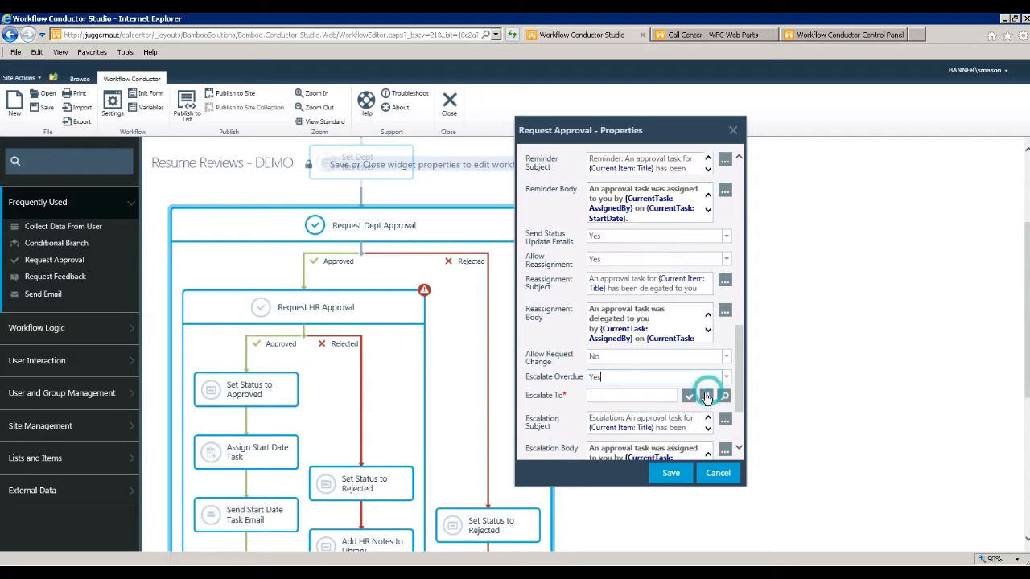
{"action": "scroll", "coordinate": [741, 380], "scroll_direction": "down", "scroll_amount": 3}
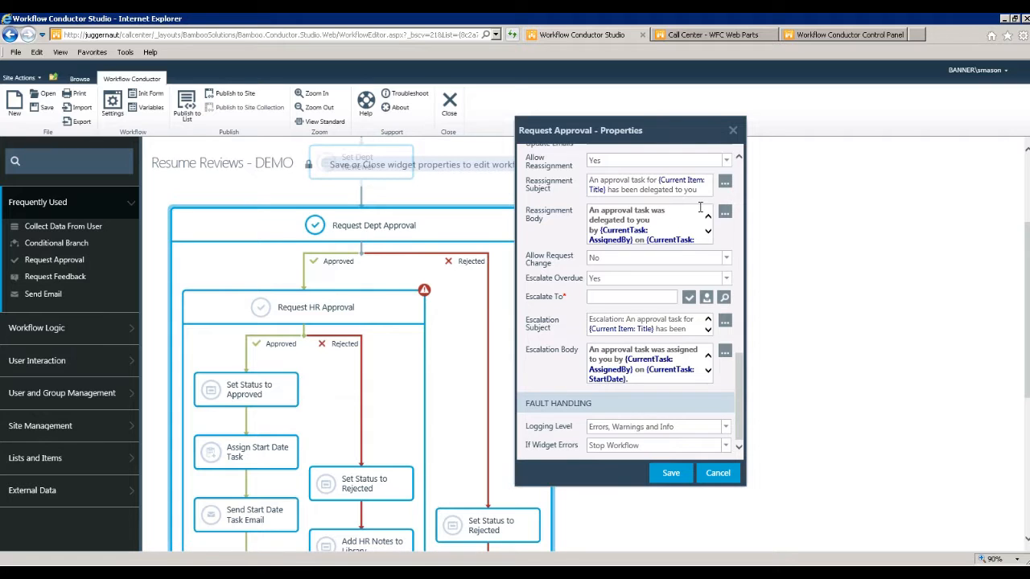
{"action": "left_click", "coordinate": [732, 129]}
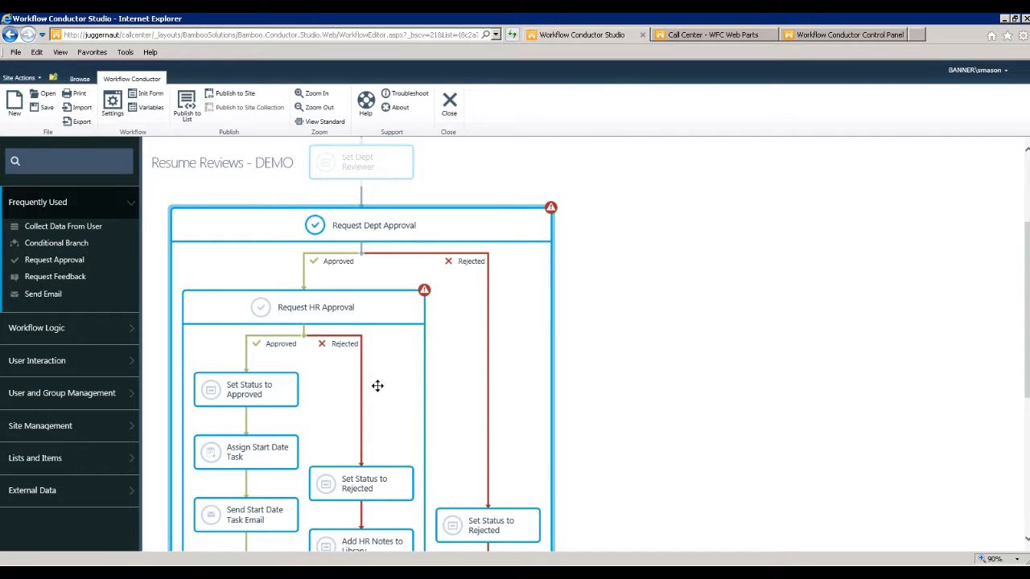
Step: Review the Set Status to Approved widget's properties and its Set Field Value options, closing both without saving
{"action": "double_click", "coordinate": [271, 394]}
{"action": "left_click_drag", "start_coordinate": [851, 158], "coordinate": [557, 157]}
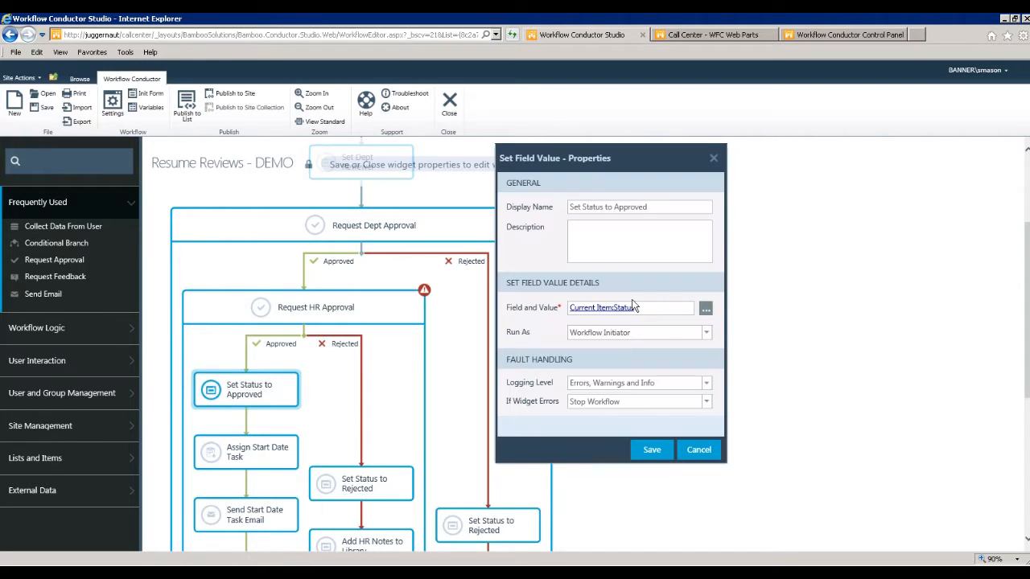
{"action": "left_click", "coordinate": [705, 308]}
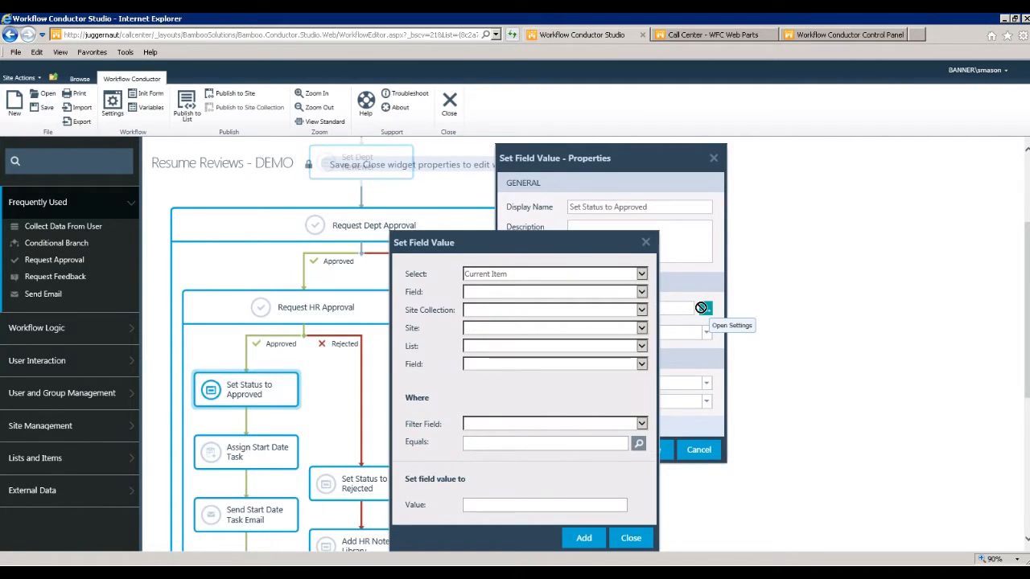
{"action": "left_click", "coordinate": [647, 238]}
{"action": "left_click", "coordinate": [713, 158]}
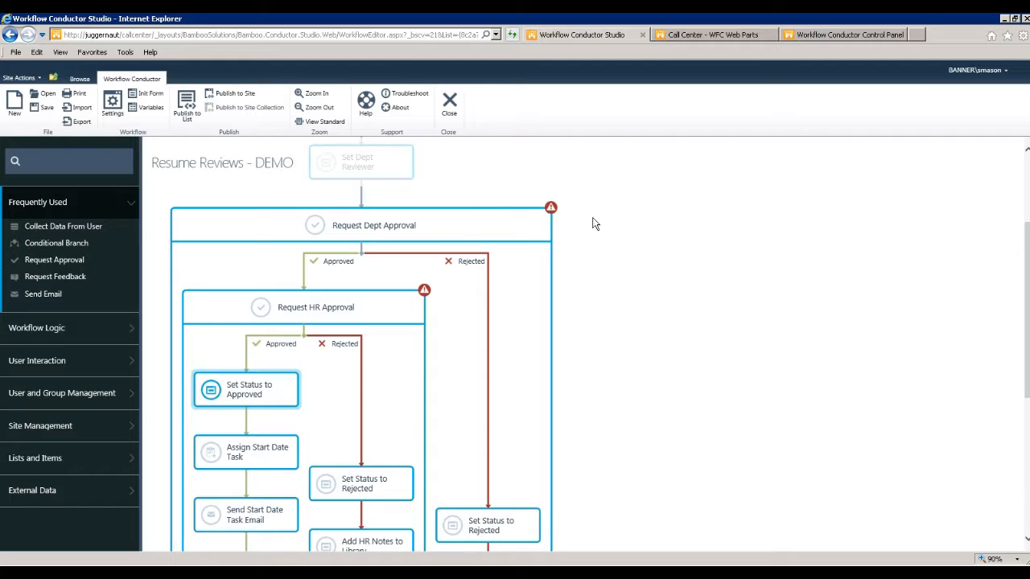
Step: Zoom out the workflow and examine the remaining widgets in the approved and rejected branches through to its end
{"action": "left_click", "coordinate": [326, 110]}
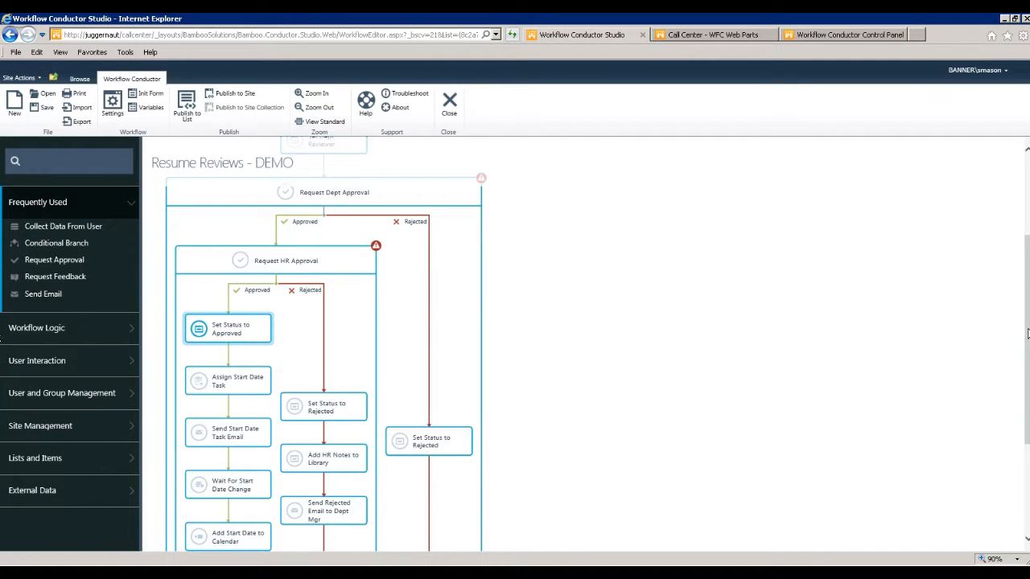
{"action": "scroll", "coordinate": [1, 368], "scroll_direction": "down", "scroll_amount": 1}
{"action": "scroll", "coordinate": [1, 354], "scroll_direction": "up", "scroll_amount": 3}
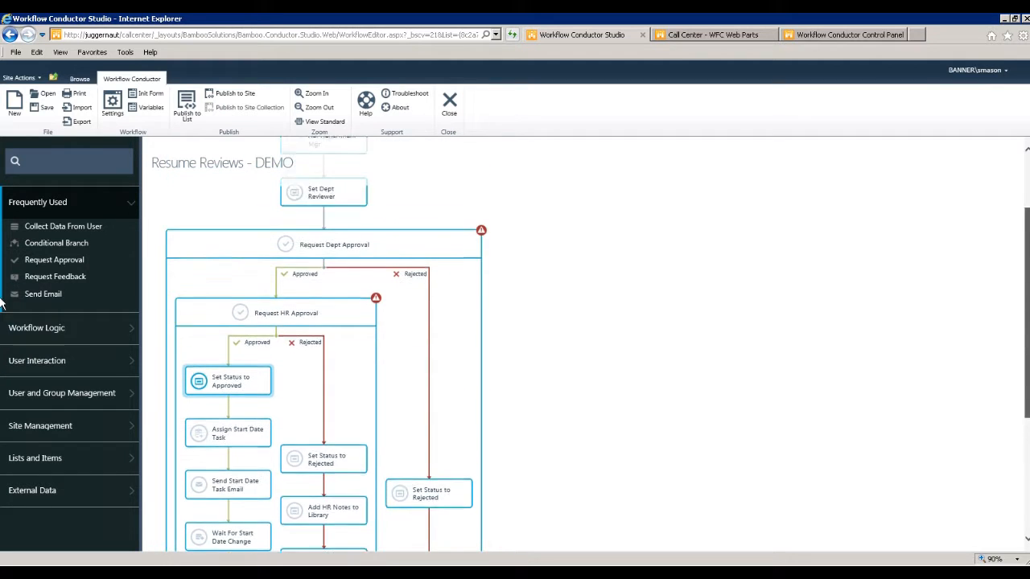
{"action": "scroll", "coordinate": [1021, 376], "scroll_direction": "down", "scroll_amount": 3}
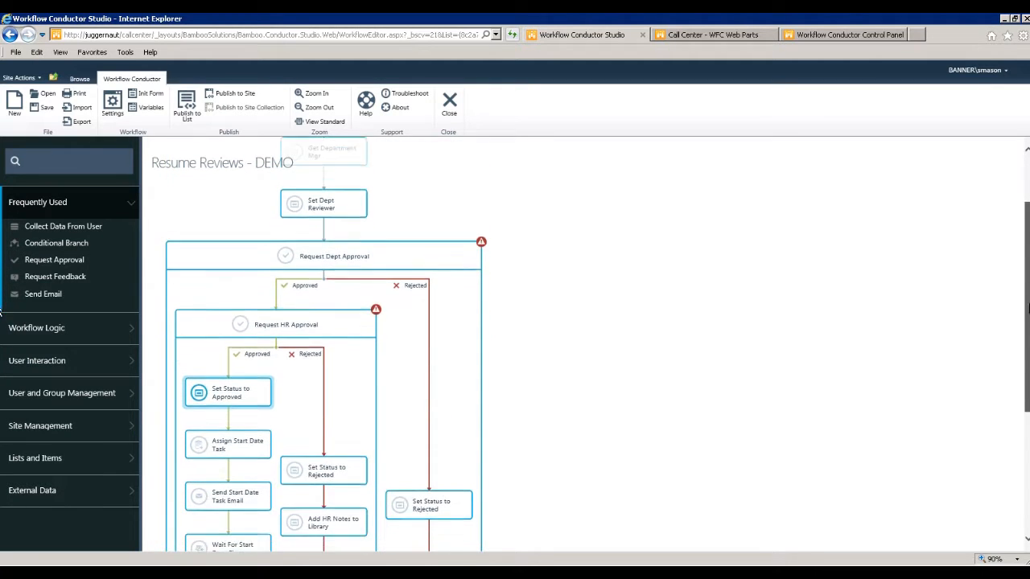
{"action": "left_click_drag", "start_coordinate": [1022, 376], "coordinate": [1016, 421]}
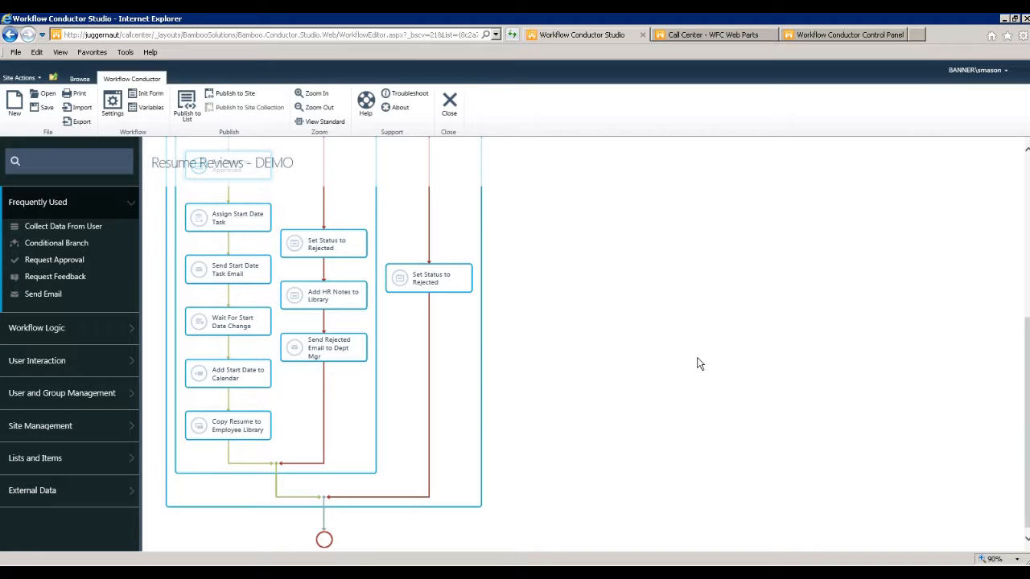
Step: Add the Create AD Account and Add User To SharePoint Group widgets after Copy Resume to Employee Library in the approved branch
{"action": "left_click", "coordinate": [31, 361]}
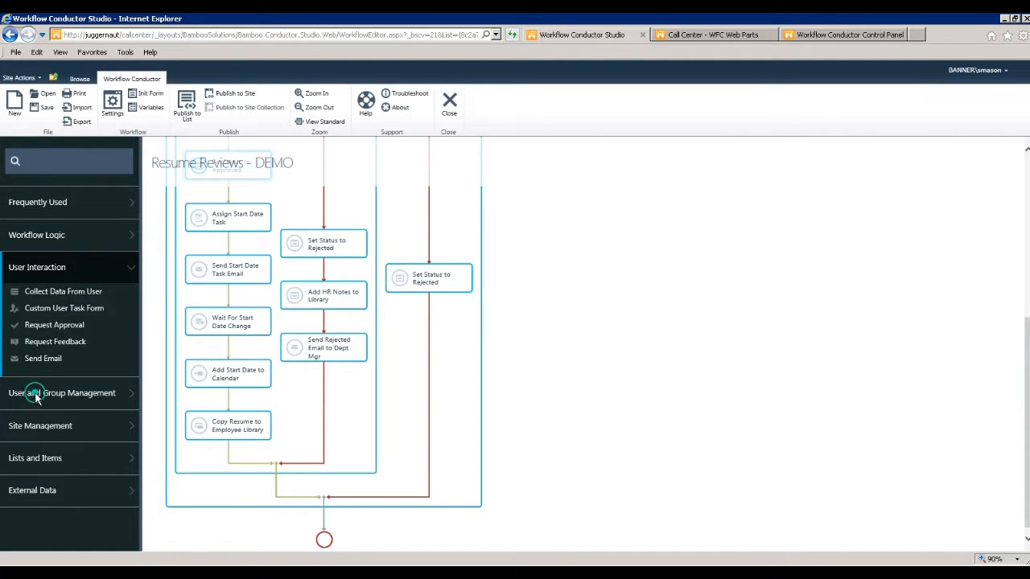
{"action": "left_click", "coordinate": [36, 394]}
{"action": "scroll", "coordinate": [138, 338], "scroll_direction": "down", "scroll_amount": 3}
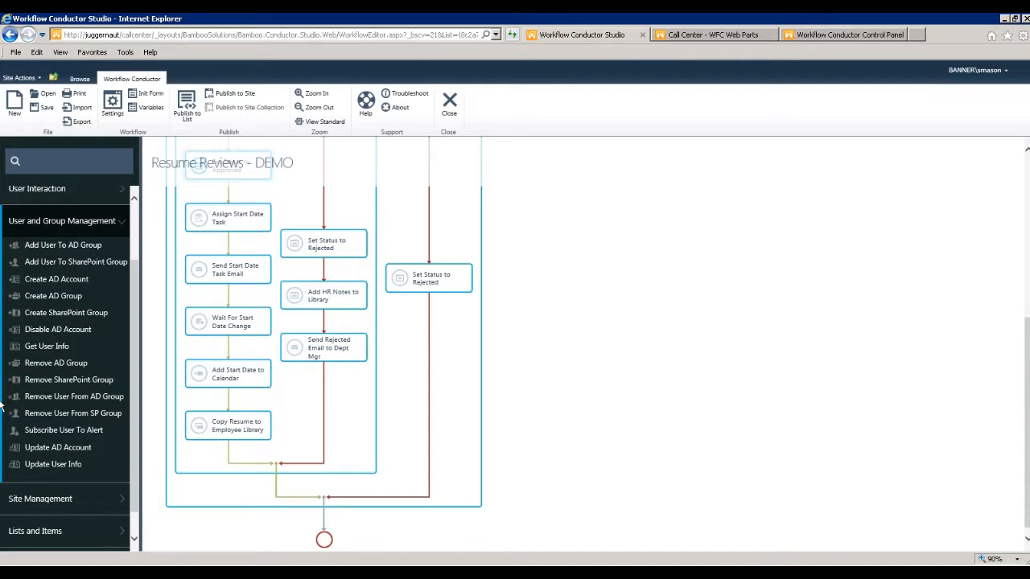
{"action": "left_click_drag", "start_coordinate": [1027, 390], "coordinate": [1027, 308]}
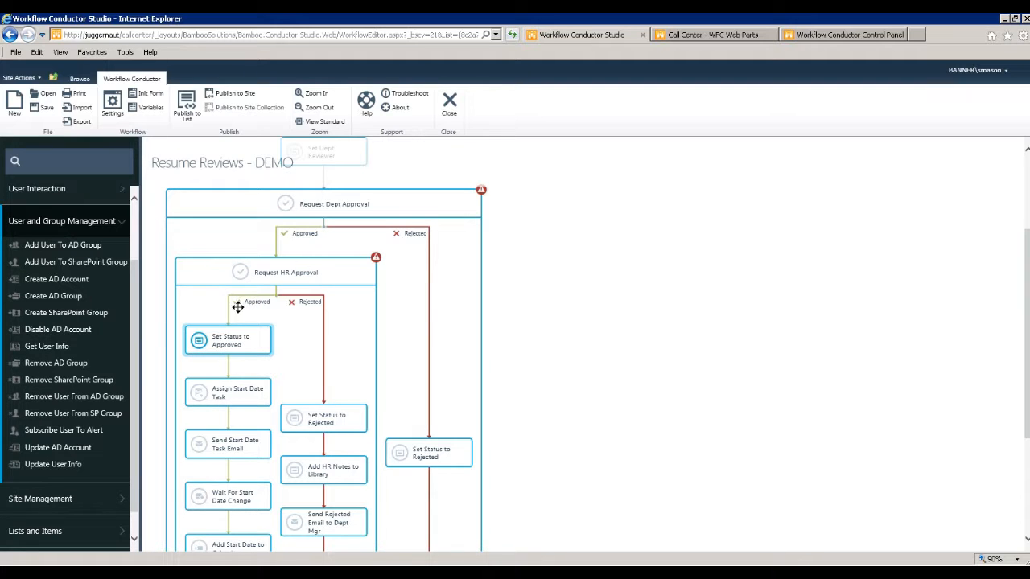
{"action": "left_click_drag", "start_coordinate": [1027, 292], "coordinate": [1014, 375]}
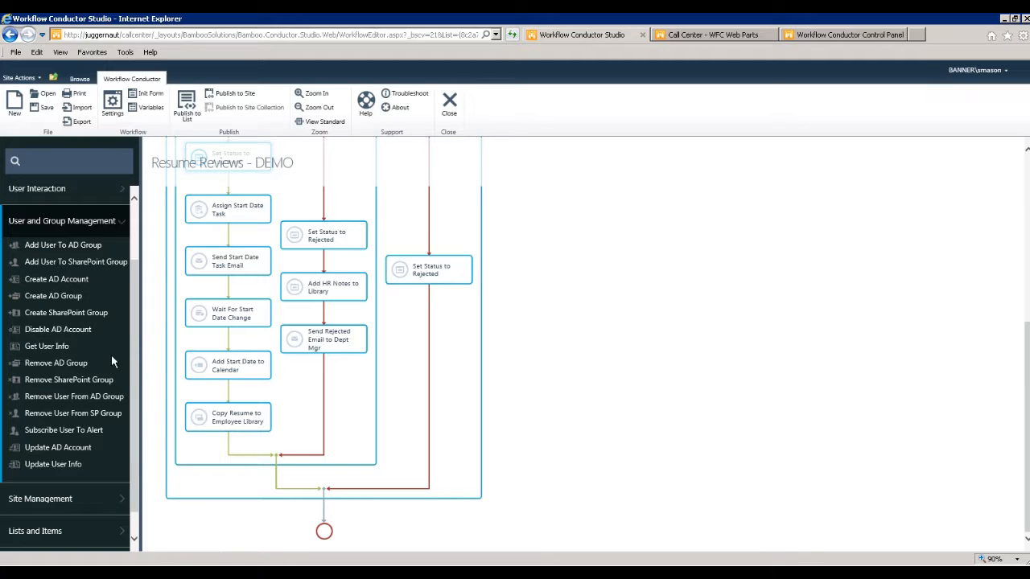
{"action": "left_click_drag", "start_coordinate": [48, 279], "coordinate": [216, 439]}
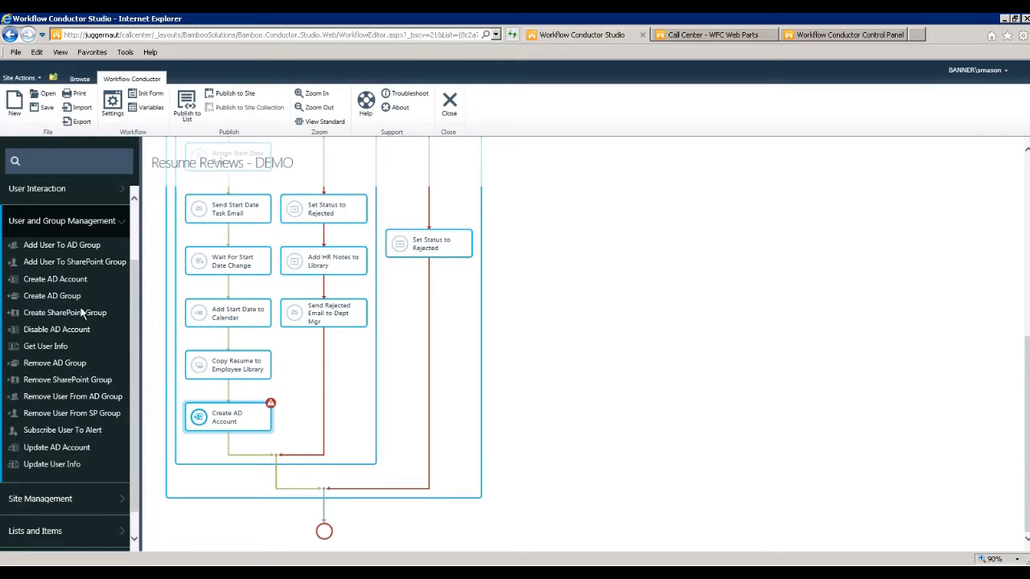
{"action": "left_click_drag", "start_coordinate": [56, 261], "coordinate": [283, 467]}
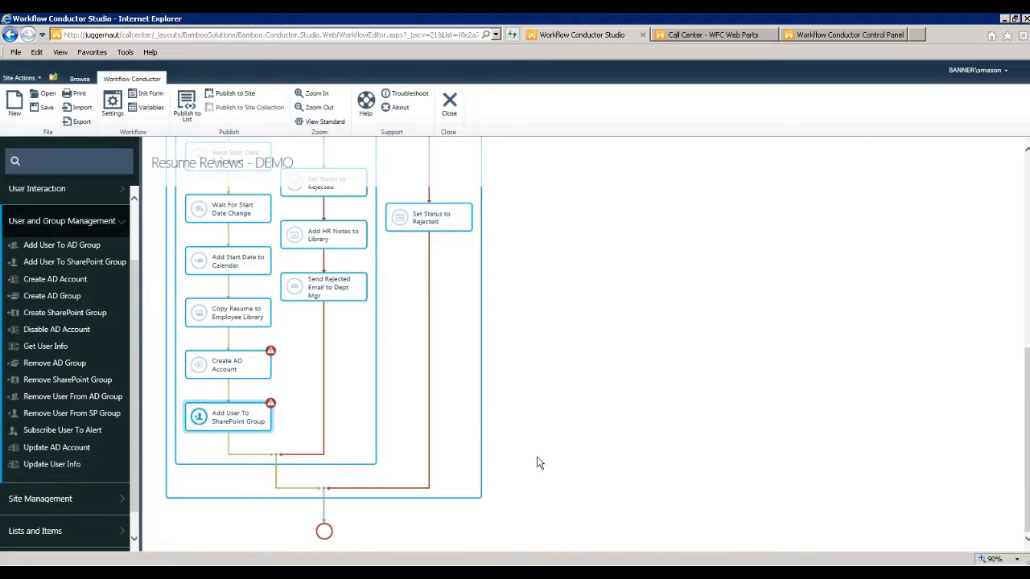
Step: Open the featured template Call Center Requests - DEMO without saving the current workflow template
{"action": "left_click", "coordinate": [56, 98]}
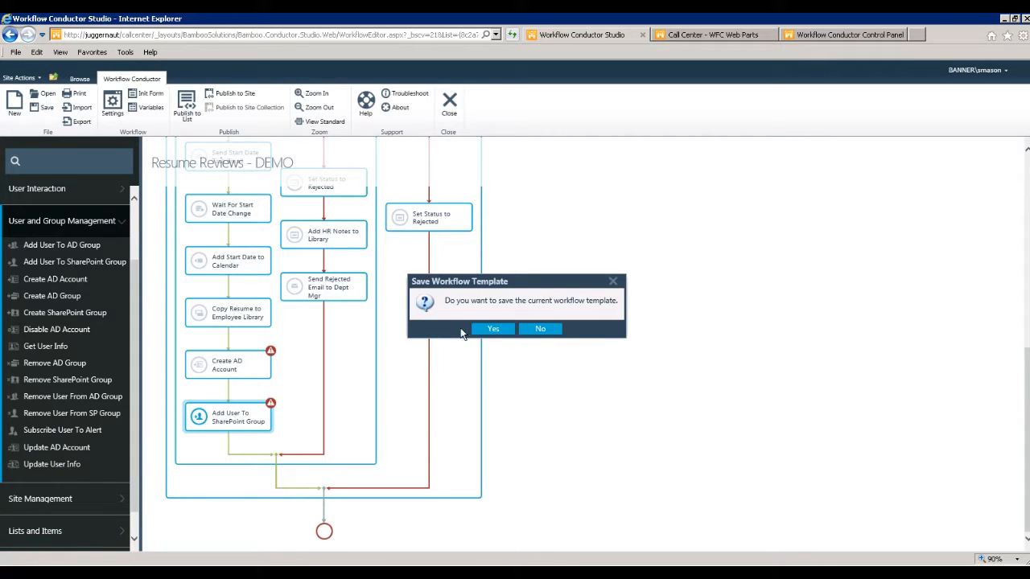
{"action": "left_click", "coordinate": [542, 329]}
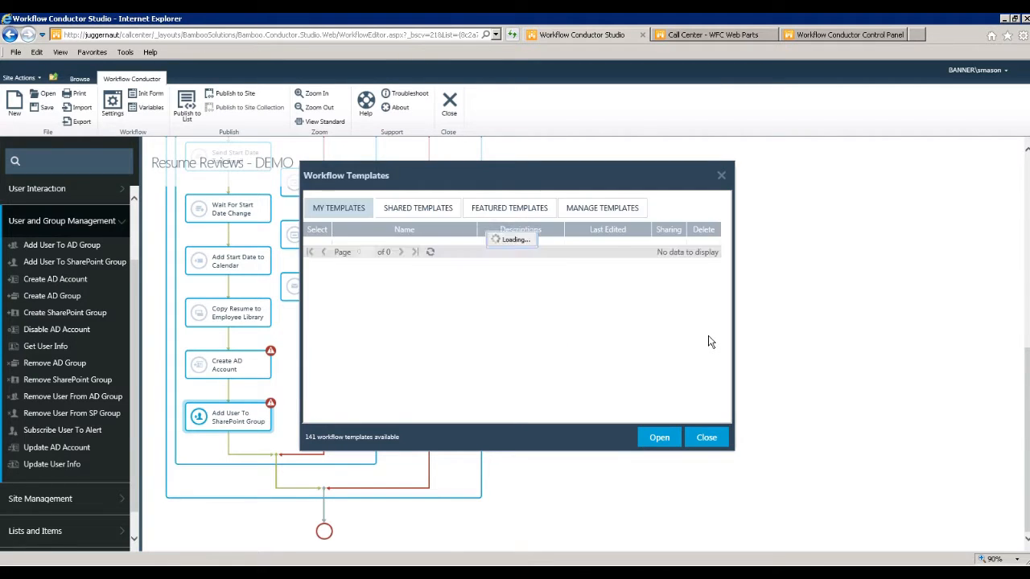
{"action": "left_click", "coordinate": [515, 210]}
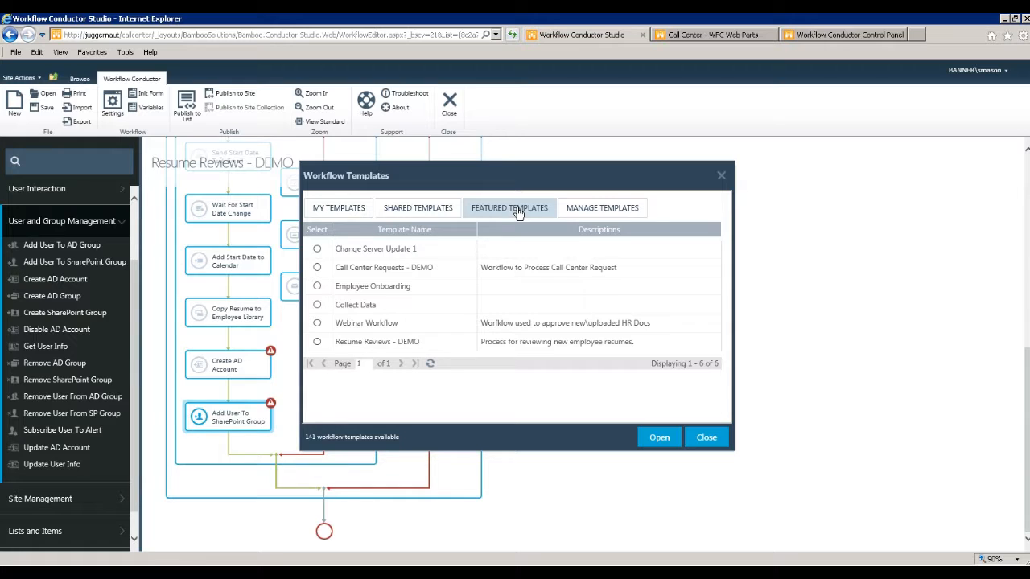
{"action": "left_click", "coordinate": [318, 268]}
{"action": "left_click", "coordinate": [660, 439]}
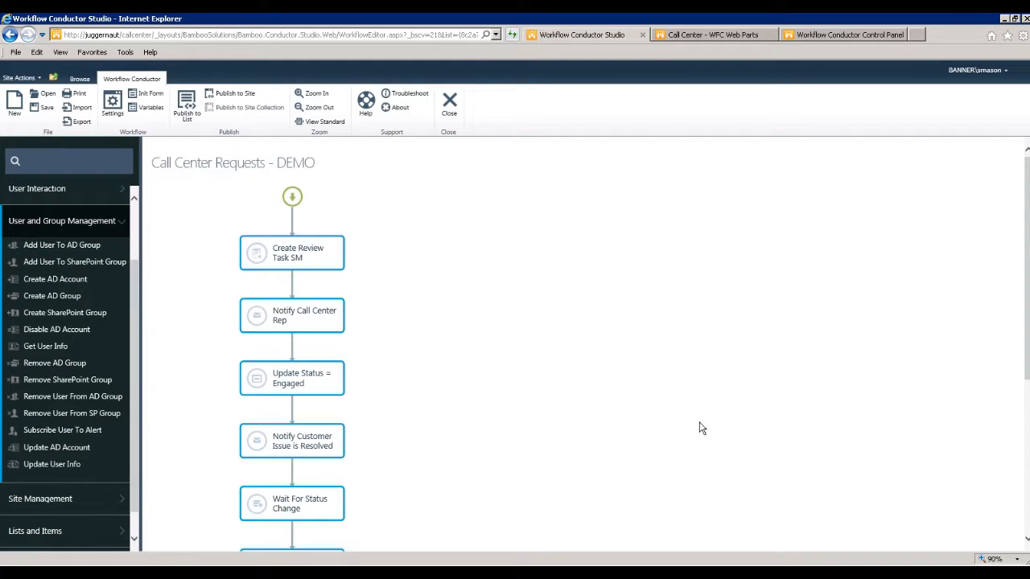
Step: Move Notify Customer Issue is Assigned directly after Update Status = Engaged, and Notify Customer Issue is Resolved after Wait For Status Change
{"action": "left_click", "coordinate": [318, 107]}
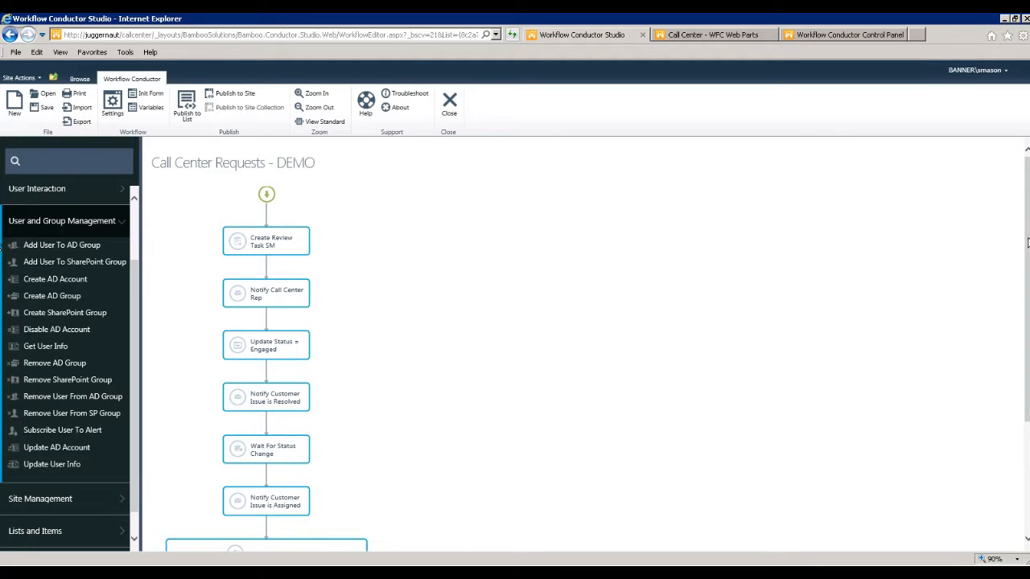
{"action": "scroll", "coordinate": [1022, 241], "scroll_direction": "down", "scroll_amount": 1}
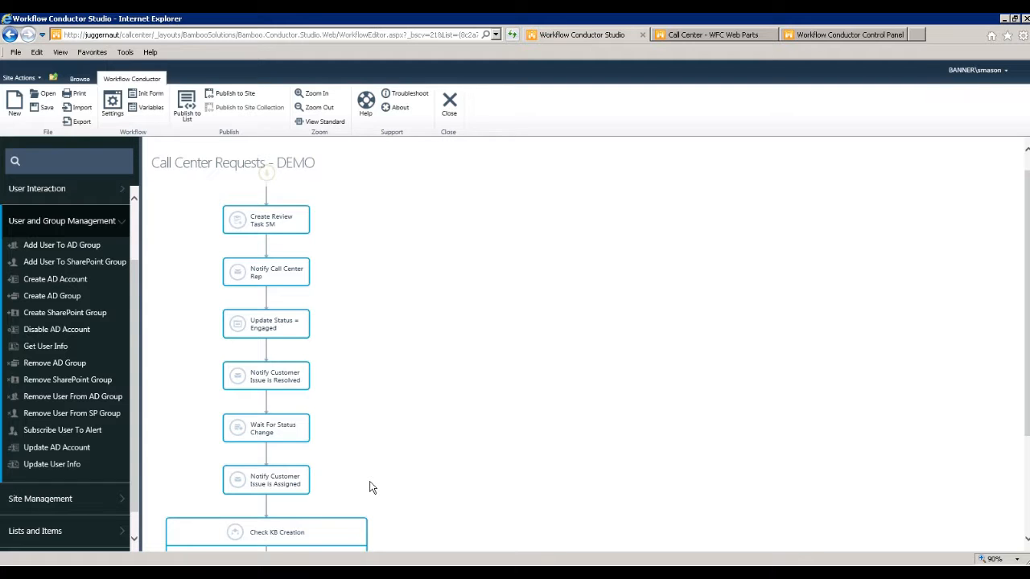
{"action": "left_click_drag", "start_coordinate": [264, 478], "coordinate": [270, 354]}
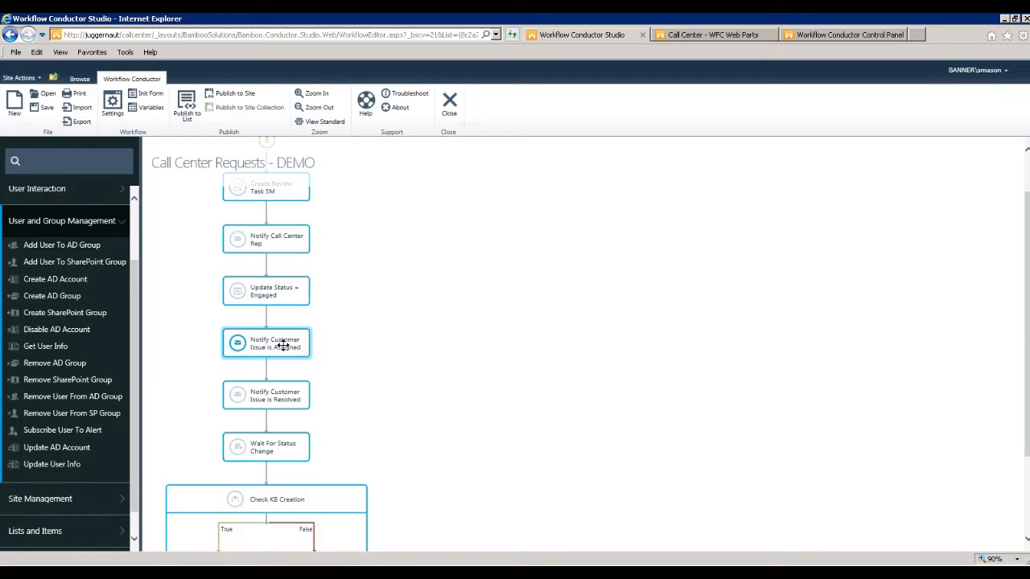
{"action": "left_click_drag", "start_coordinate": [270, 402], "coordinate": [269, 483]}
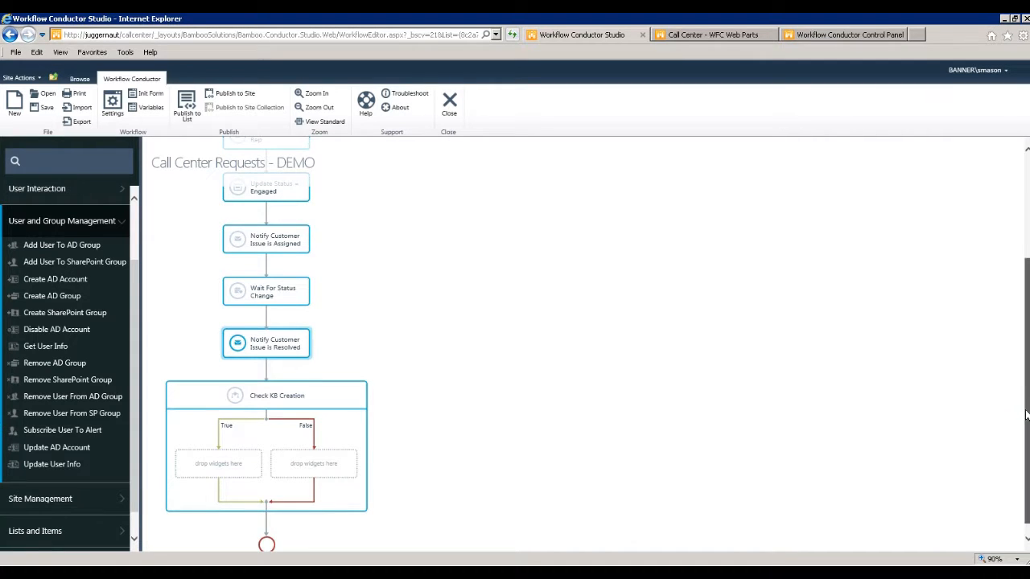
{"action": "scroll", "coordinate": [941, 365], "scroll_direction": "up", "scroll_amount": 2}
{"action": "scroll", "coordinate": [941, 366], "scroll_direction": "down", "scroll_amount": 2}
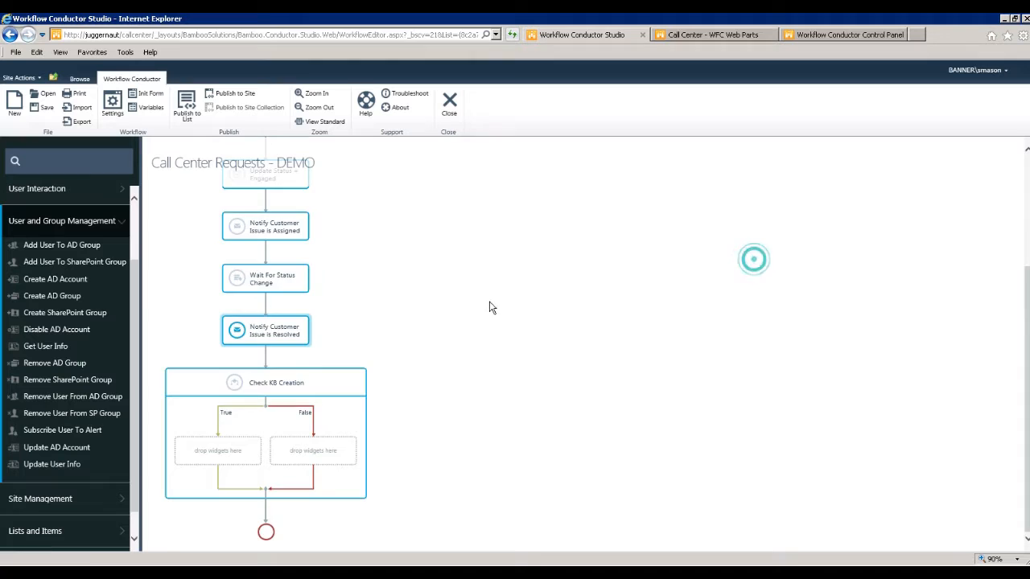
{"action": "scroll", "coordinate": [489, 308], "scroll_direction": "up", "scroll_amount": 3}
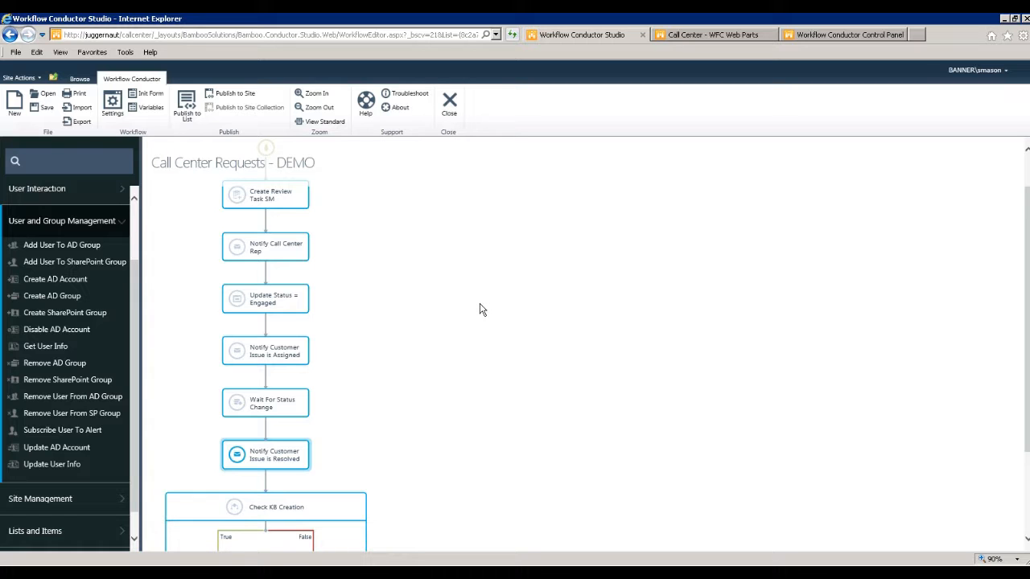
Step: Switch to the Call Center WFC Web Parts page and examine the My Workflows and My Workflow Tasks web parts
{"action": "left_click", "coordinate": [708, 34]}
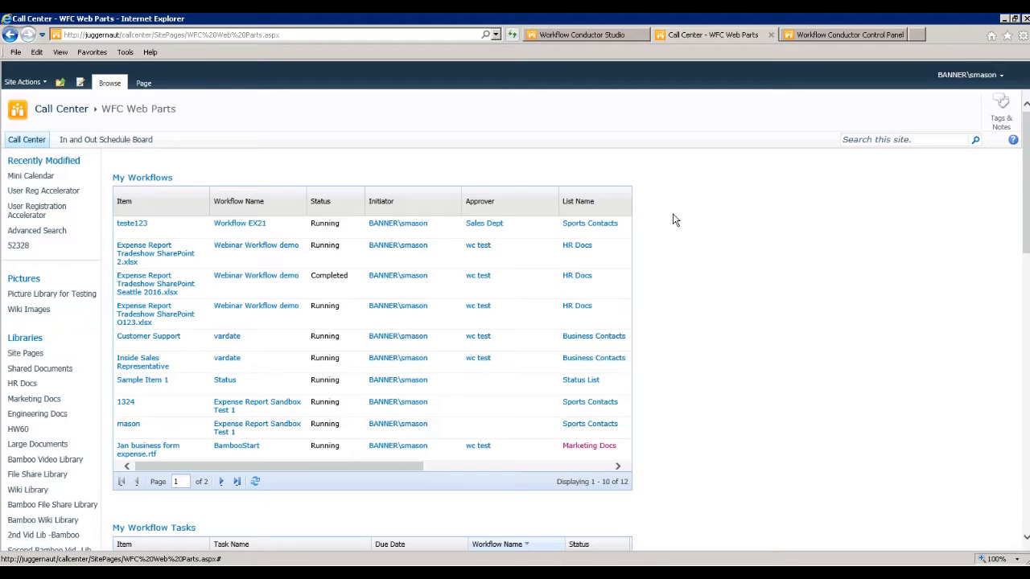
{"action": "left_click_drag", "start_coordinate": [196, 528], "coordinate": [128, 528]}
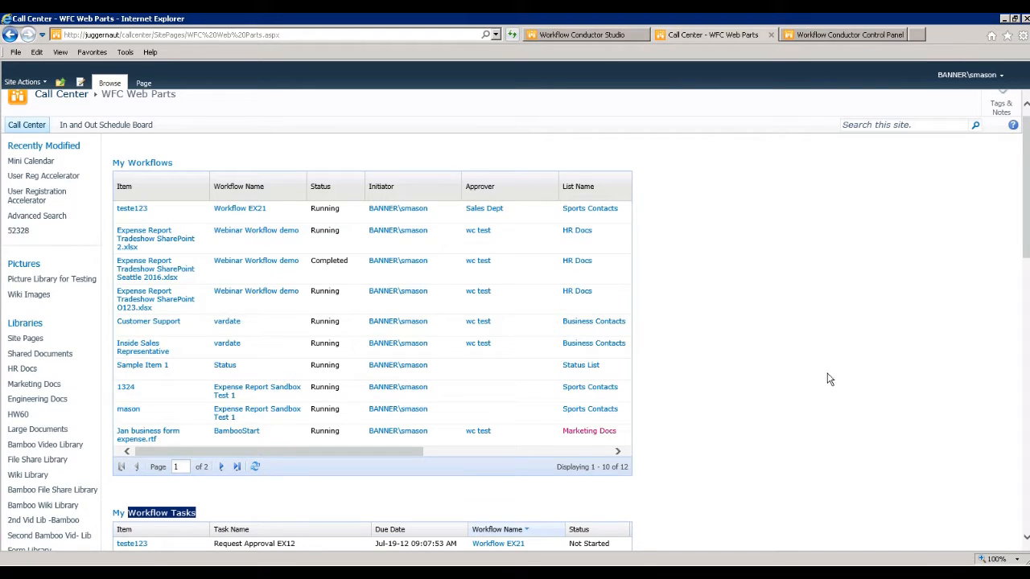
{"action": "left_click_drag", "start_coordinate": [115, 165], "coordinate": [175, 165]}
{"action": "left_click_drag", "start_coordinate": [1026, 249], "coordinate": [1023, 309]}
{"action": "left_click_drag", "start_coordinate": [127, 317], "coordinate": [224, 318]}
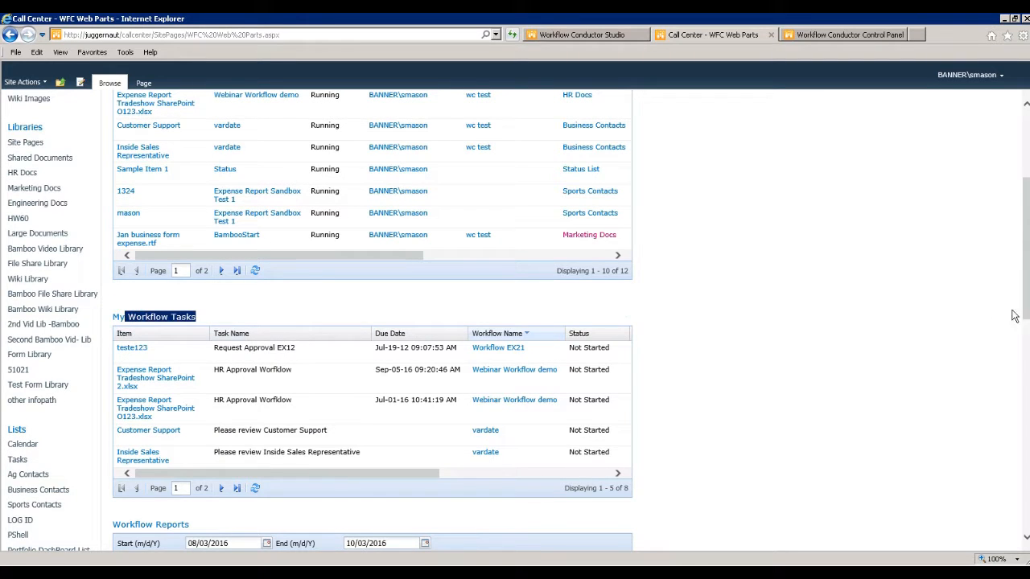
{"action": "left_click_drag", "start_coordinate": [1027, 299], "coordinate": [1028, 251]}
{"action": "scroll", "coordinate": [3, 256], "scroll_direction": "up", "scroll_amount": 1}
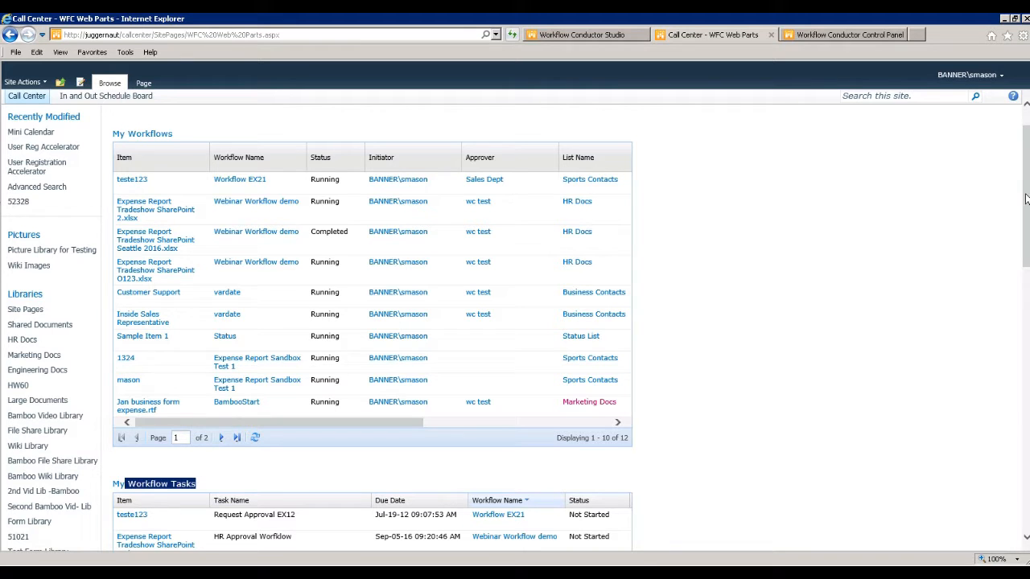
Step: Review the Period and Workflow status options in Workflow Reports, and examine the Workflow Conductor Log Viewer
{"action": "left_click_drag", "start_coordinate": [1026, 195], "coordinate": [1006, 371]}
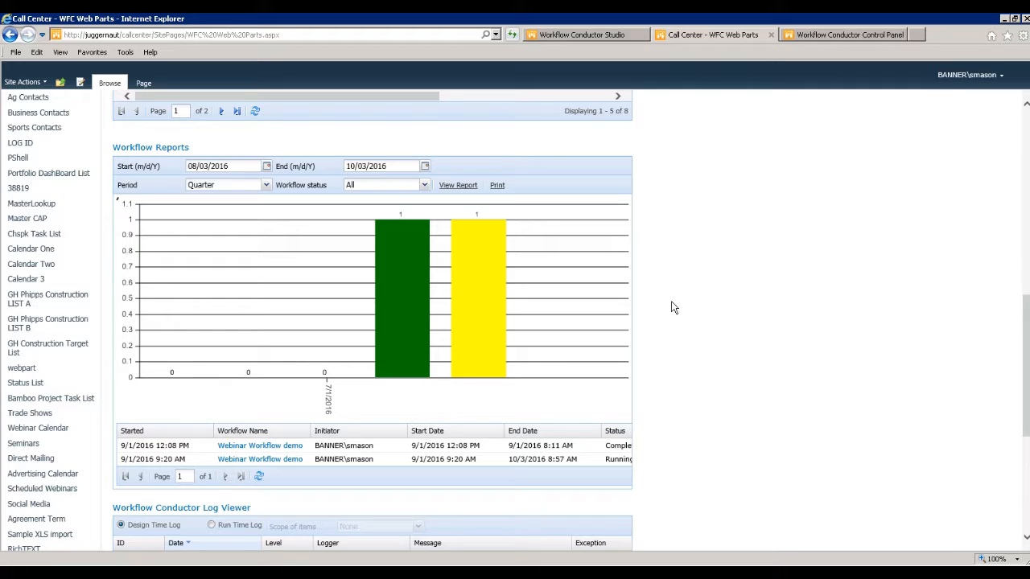
{"action": "left_click", "coordinate": [266, 185]}
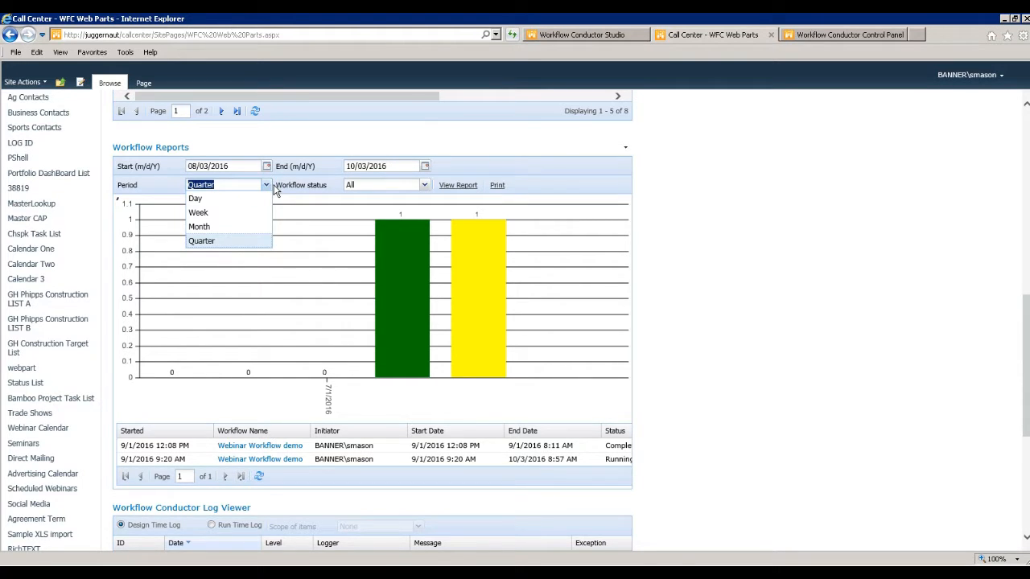
{"action": "left_click", "coordinate": [423, 185]}
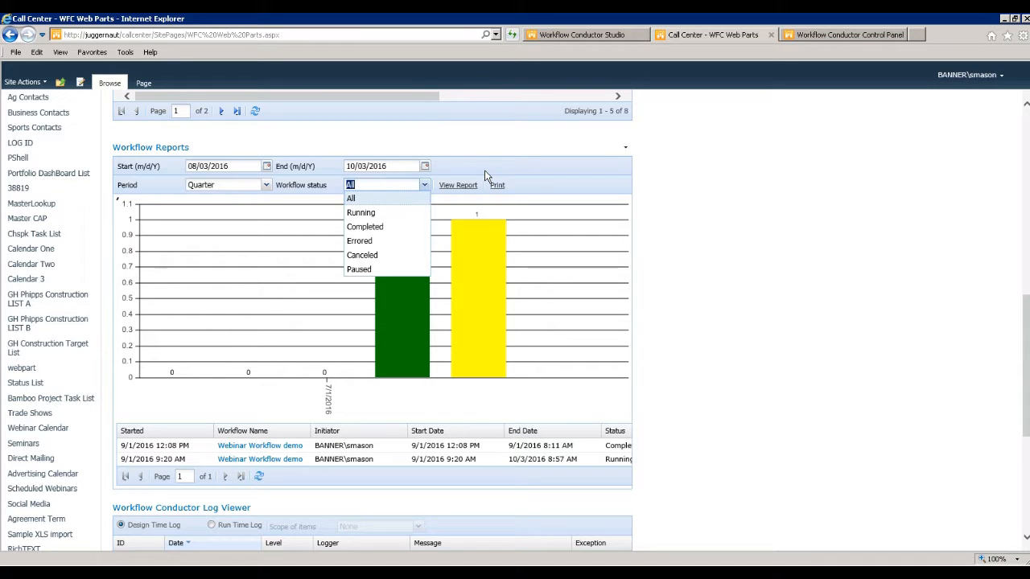
{"action": "left_click", "coordinate": [743, 376]}
{"action": "left_click_drag", "start_coordinate": [1024, 331], "coordinate": [1027, 434]}
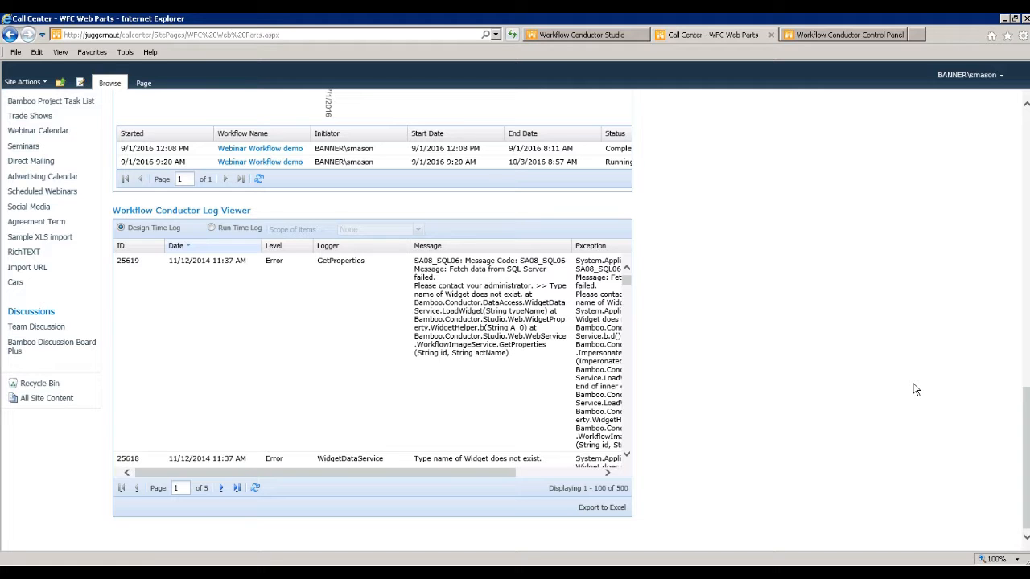
Step: Review the email-based approval settings and approve and reject words in the Workflow Conductor Control Panel's E-mail Settings, and return to the Control Panel
{"action": "left_click", "coordinate": [852, 36]}
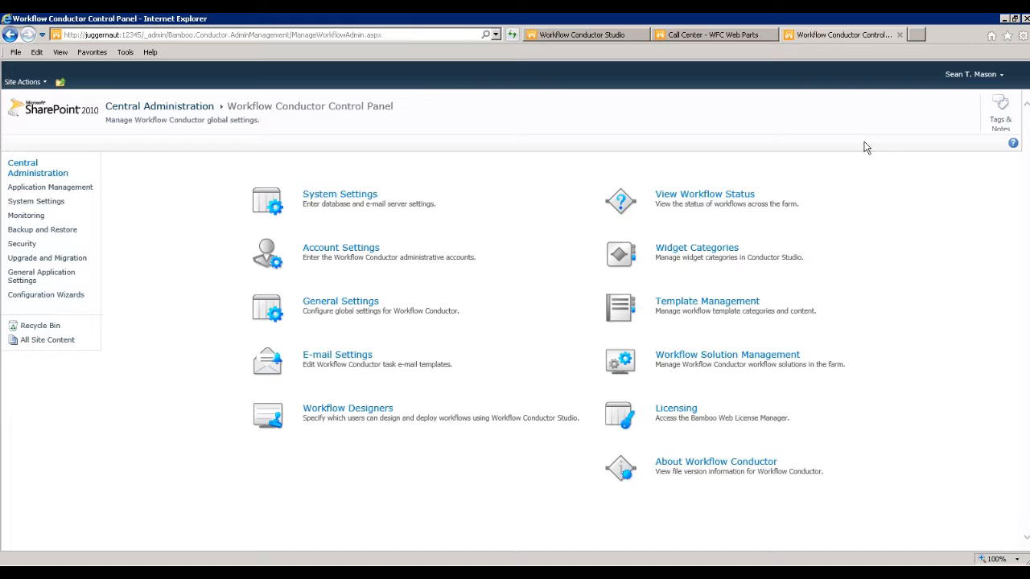
{"action": "left_click", "coordinate": [367, 359]}
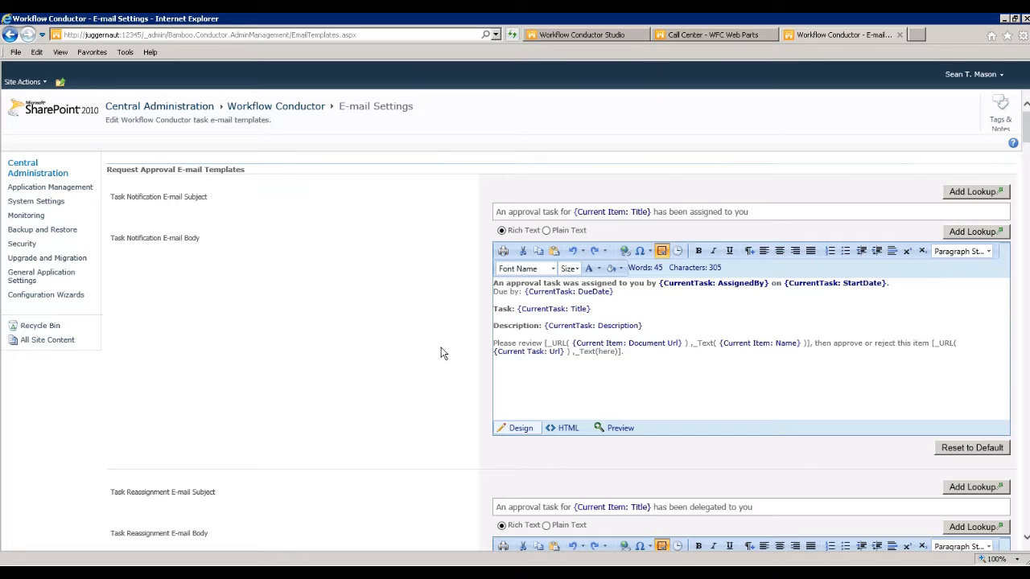
{"action": "left_click_drag", "start_coordinate": [1026, 134], "coordinate": [1027, 141]}
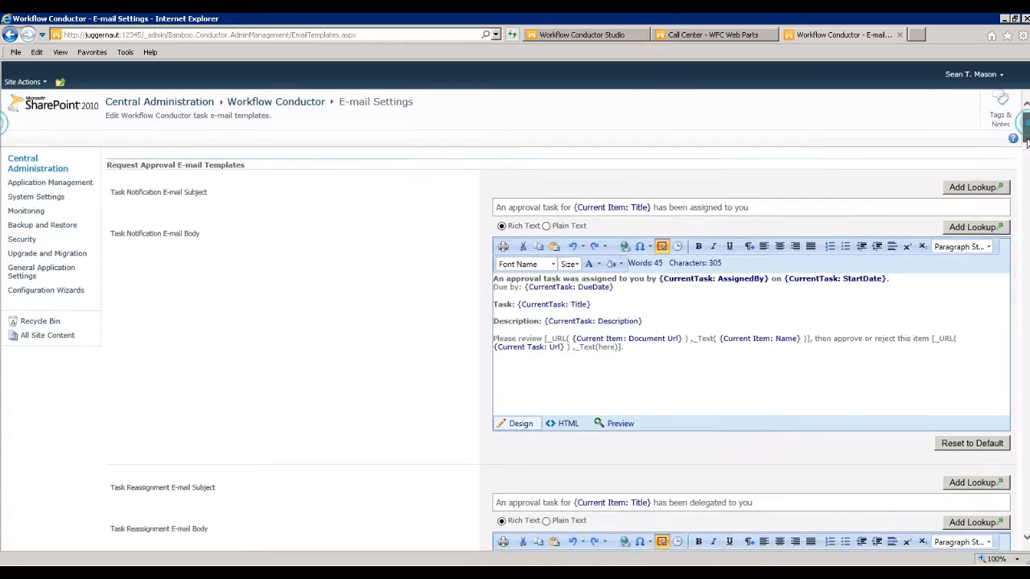
{"action": "scroll", "coordinate": [1027, 142], "scroll_direction": "down", "scroll_amount": 15}
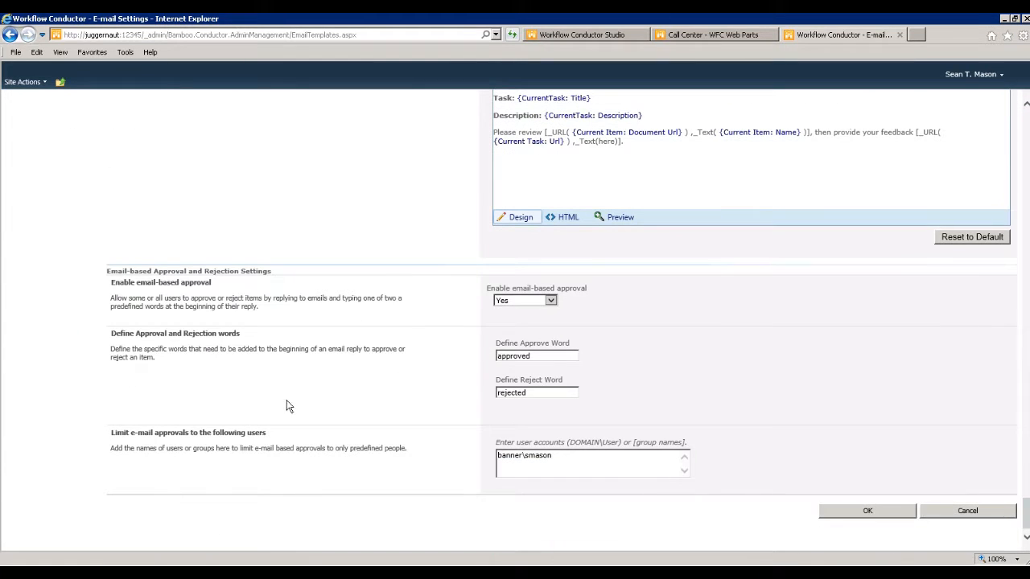
{"action": "left_click_drag", "start_coordinate": [110, 268], "coordinate": [298, 268]}
{"action": "left_click", "coordinate": [470, 190]}
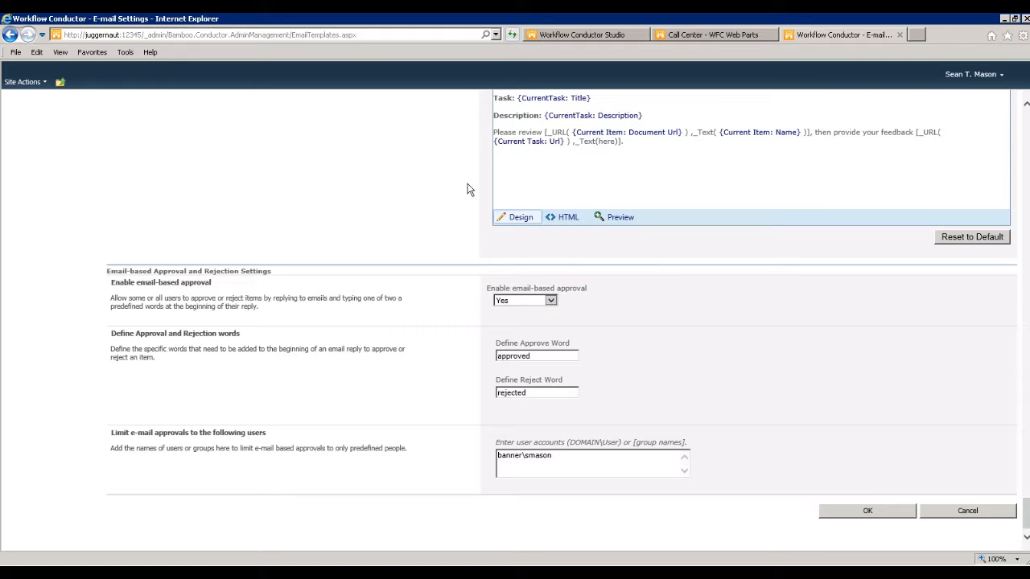
{"action": "double_click", "coordinate": [538, 355]}
{"action": "double_click", "coordinate": [537, 393]}
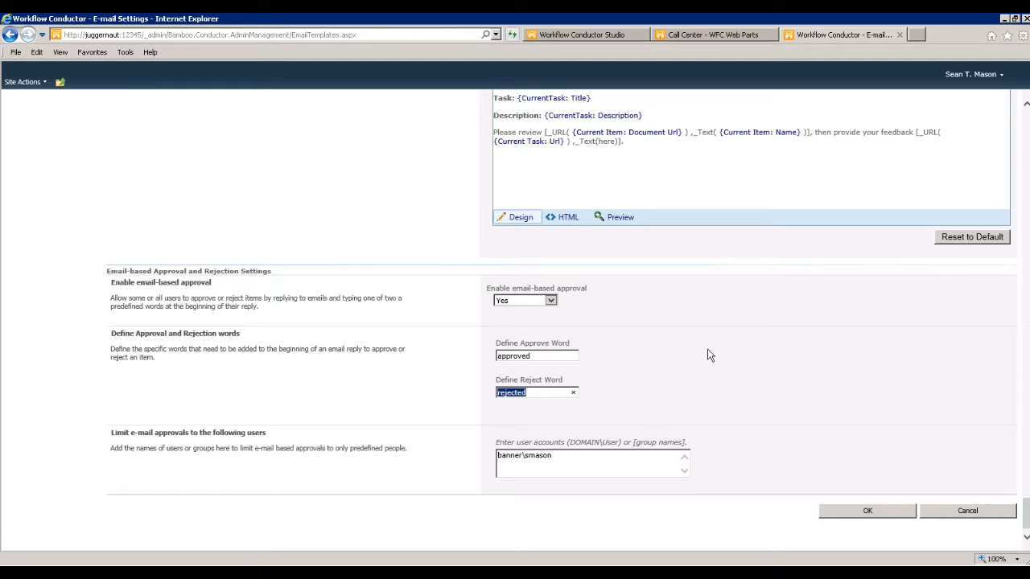
{"action": "key", "text": "Return"}
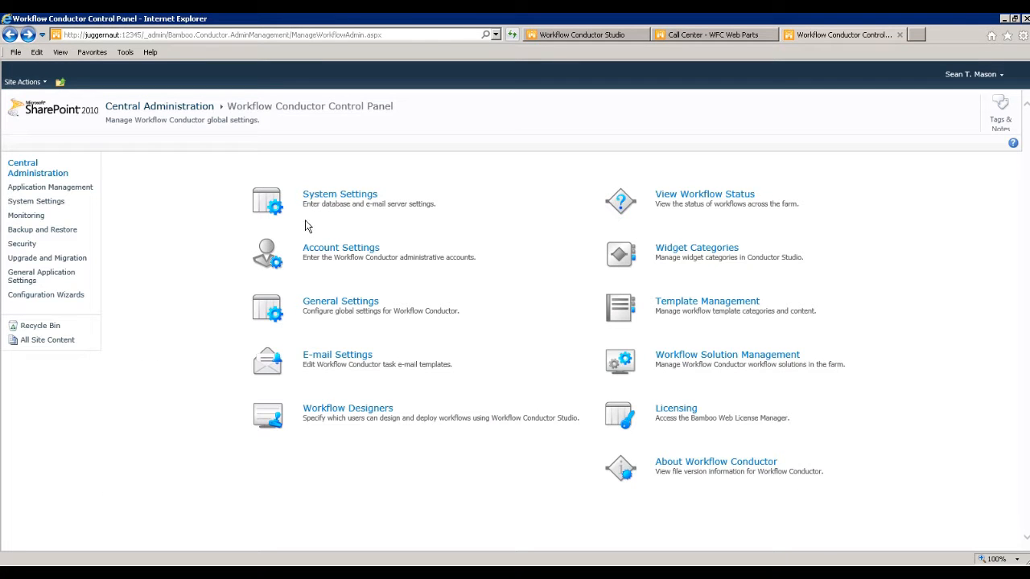
Step: Review the Workflow Deployment options in General Settings and return to the Control Panel
{"action": "left_click", "coordinate": [342, 302]}
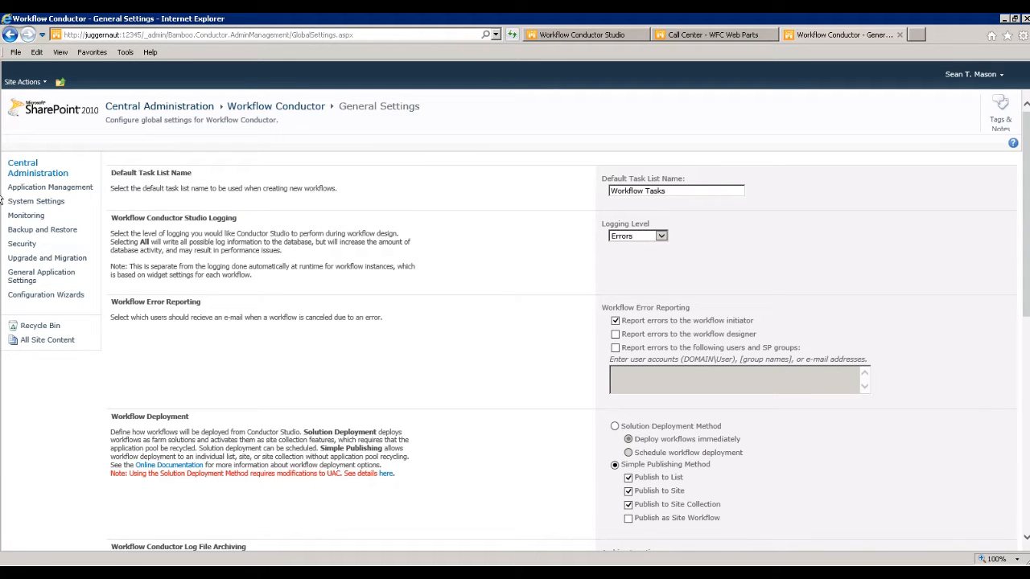
{"action": "scroll", "coordinate": [964, 281], "scroll_direction": "down", "scroll_amount": 4}
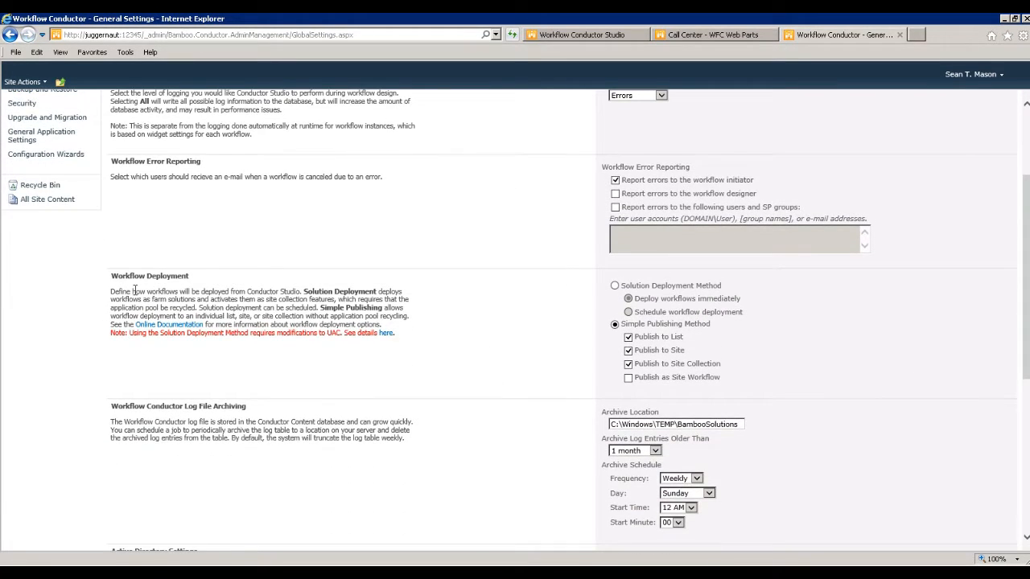
{"action": "left_click_drag", "start_coordinate": [110, 276], "coordinate": [214, 277]}
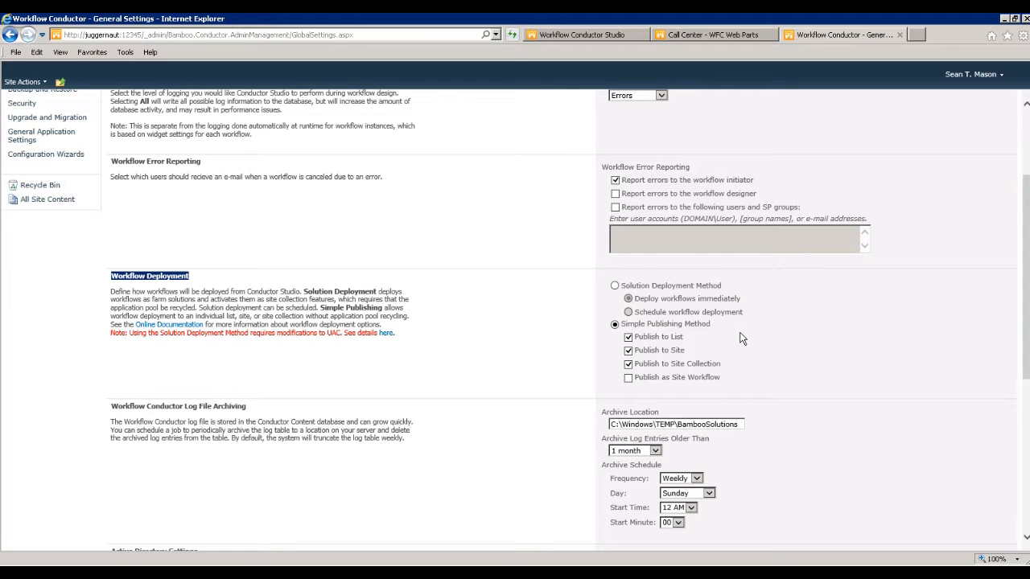
{"action": "left_click", "coordinate": [9, 35]}
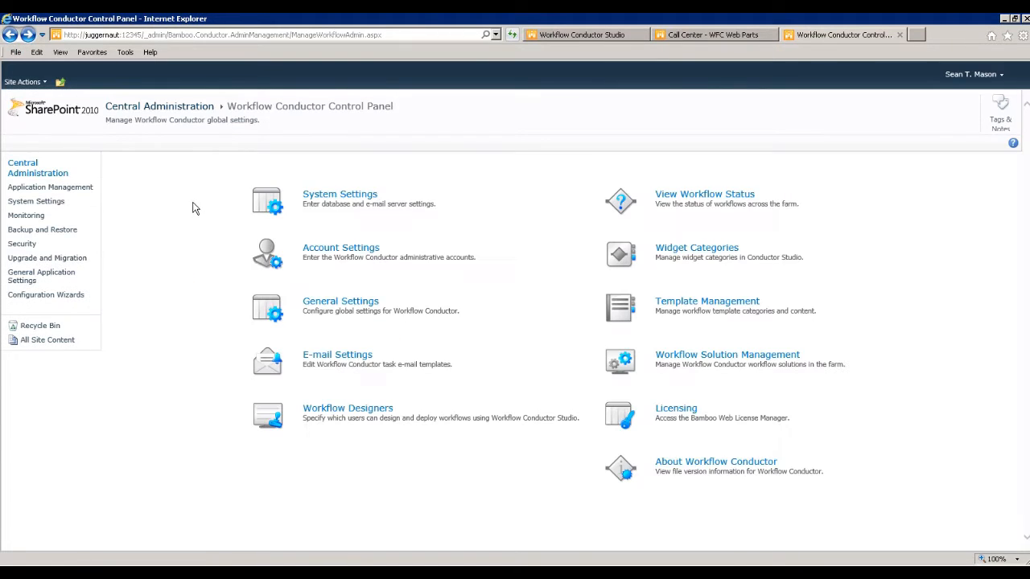
Step: In Widget Categories, show all widgets for the User and Group Management category and compare them with that category in Workflow Conductor Studio
{"action": "left_click", "coordinate": [686, 247]}
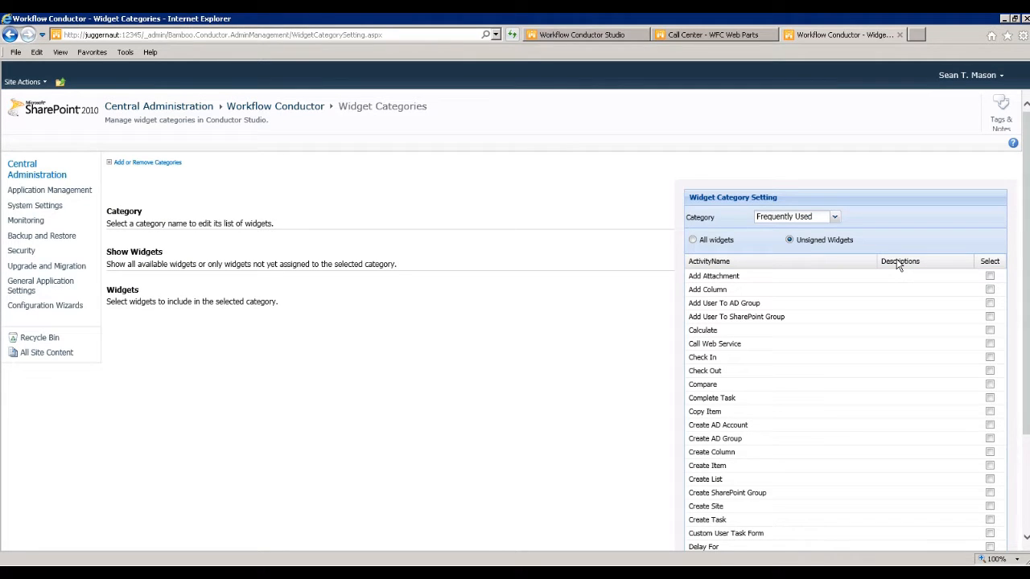
{"action": "left_click", "coordinate": [834, 216]}
{"action": "left_click", "coordinate": [785, 278]}
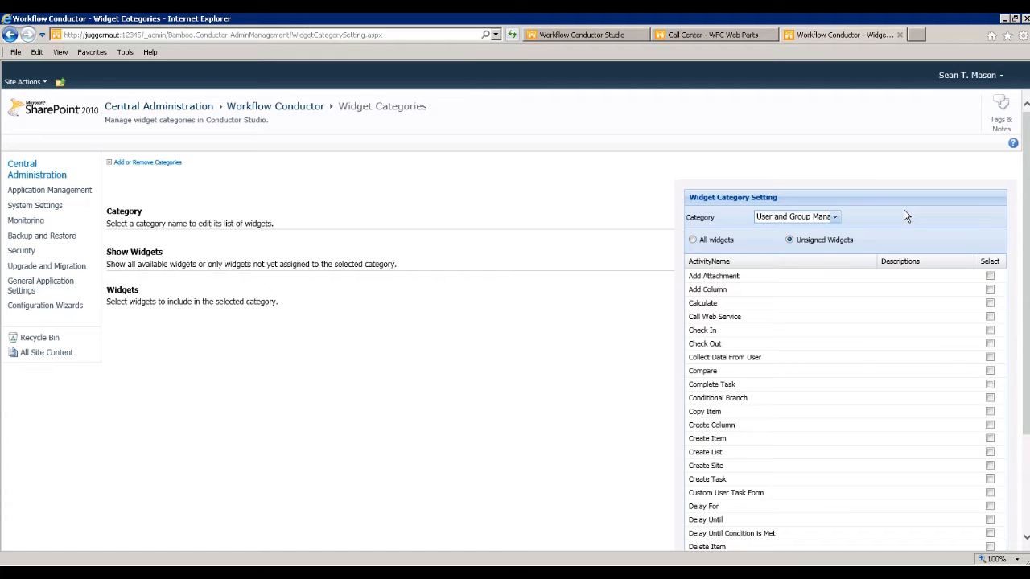
{"action": "left_click", "coordinate": [693, 240]}
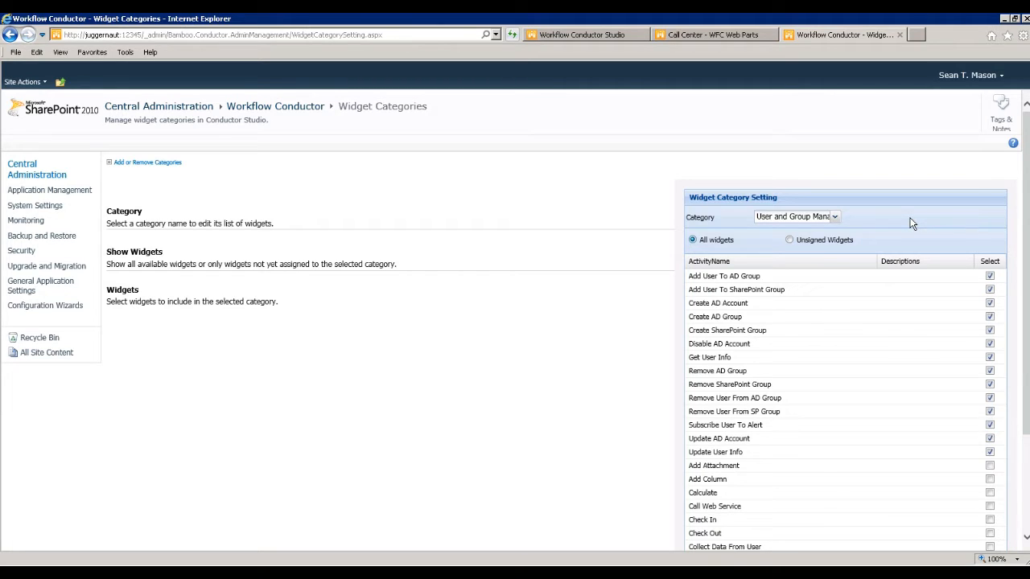
{"action": "scroll", "coordinate": [708, 291], "scroll_direction": "down", "scroll_amount": 1}
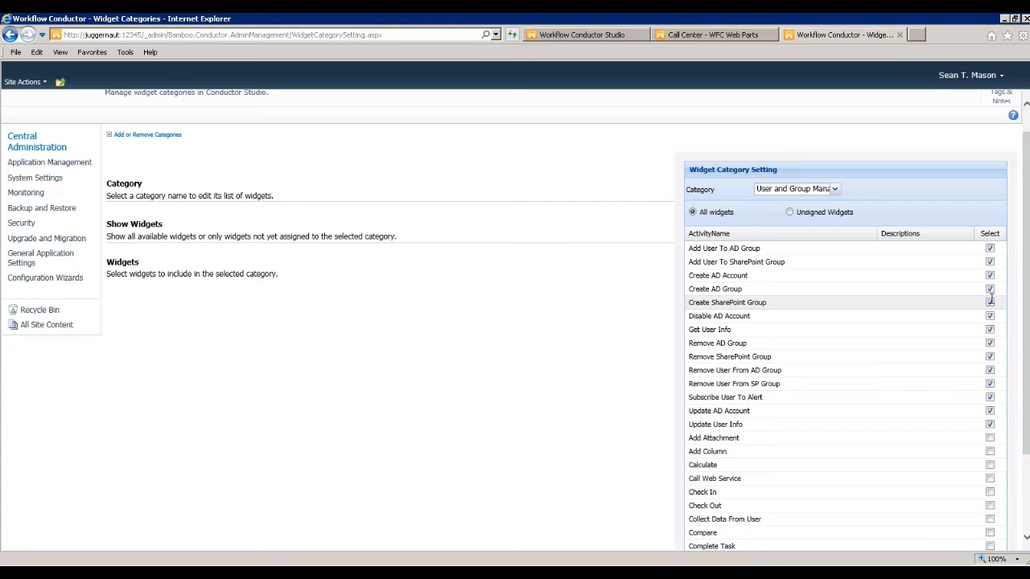
{"action": "left_click", "coordinate": [586, 37]}
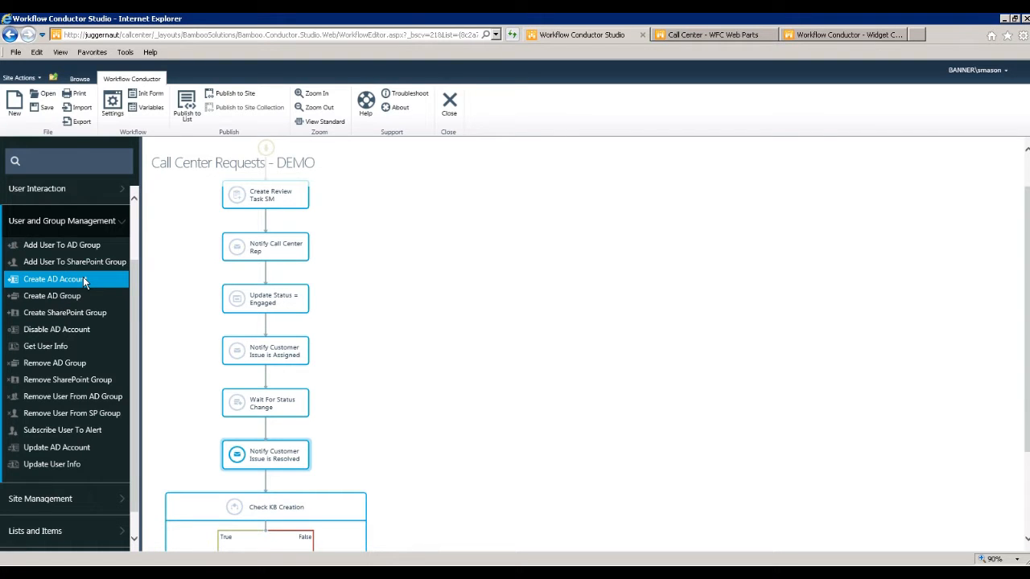
{"action": "left_click", "coordinate": [836, 36]}
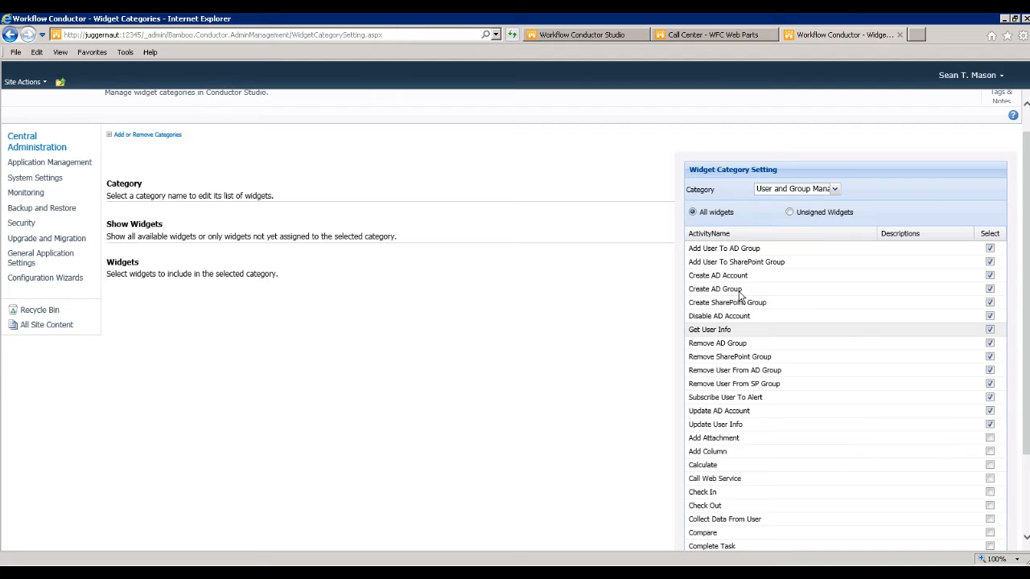
Step: Return to the Control Panel and view the status of workflows across the farm
{"action": "left_click", "coordinate": [11, 34]}
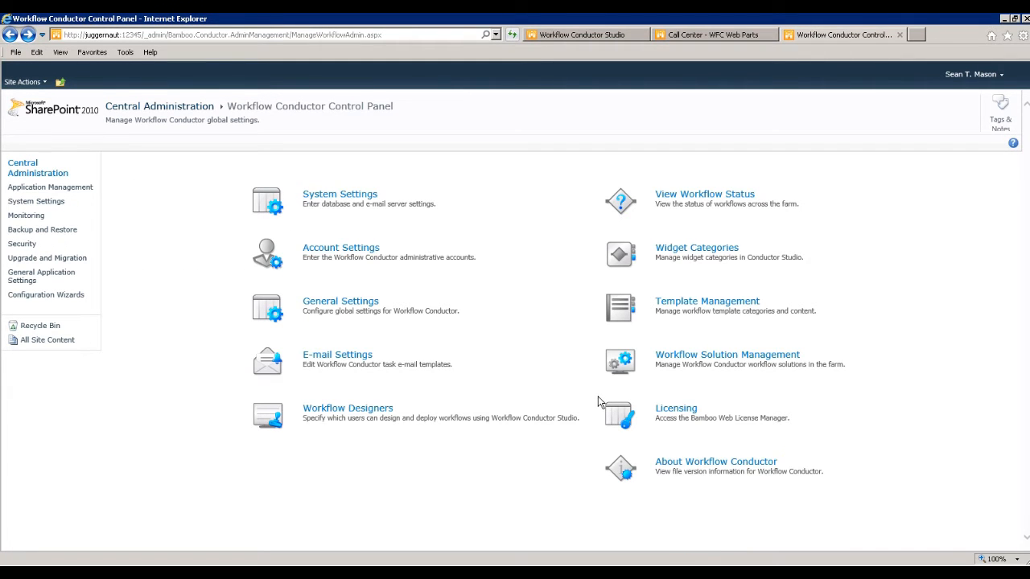
{"action": "left_click", "coordinate": [716, 194]}
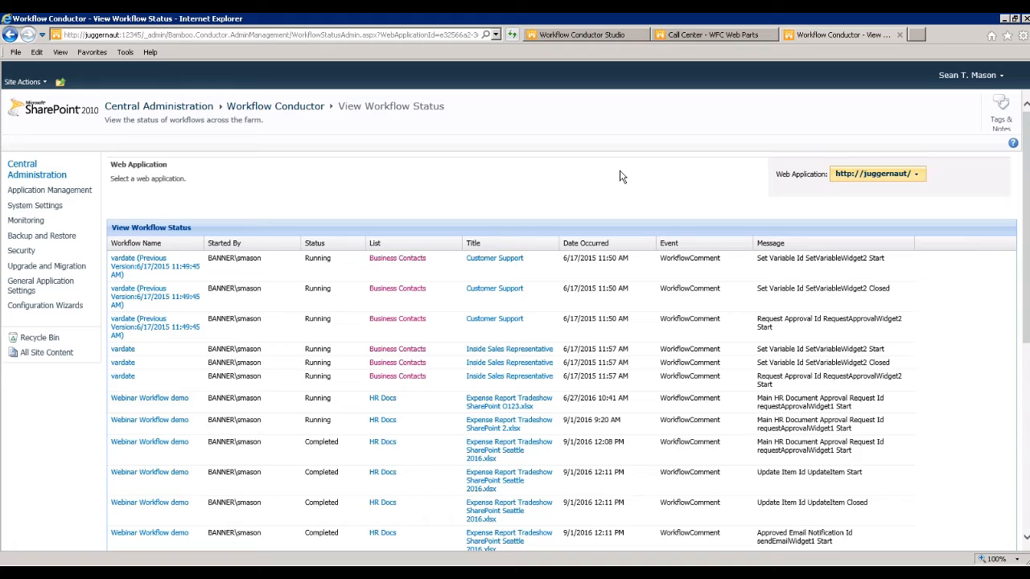
{"action": "left_click_drag", "start_coordinate": [1025, 192], "coordinate": [988, 126]}
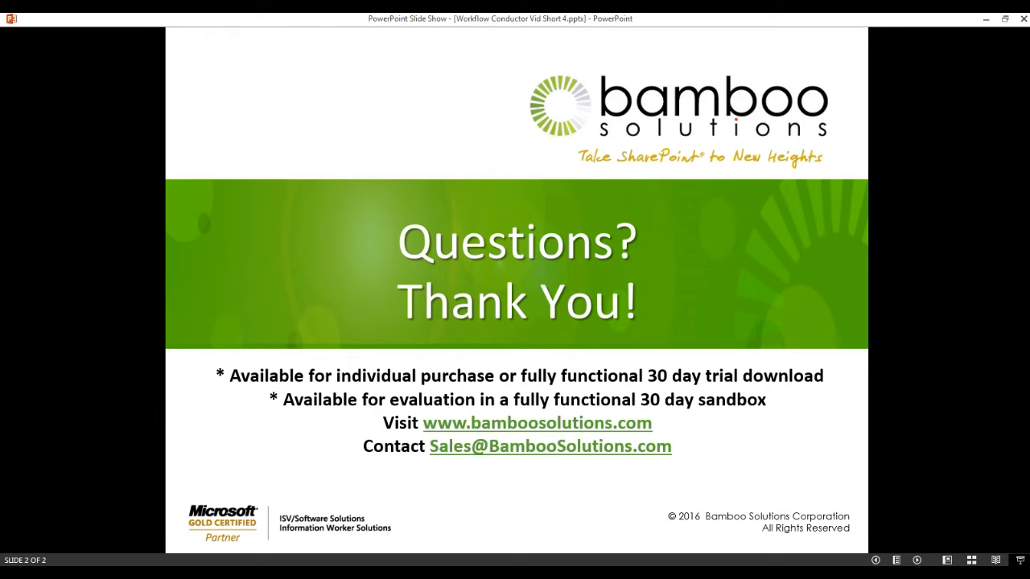